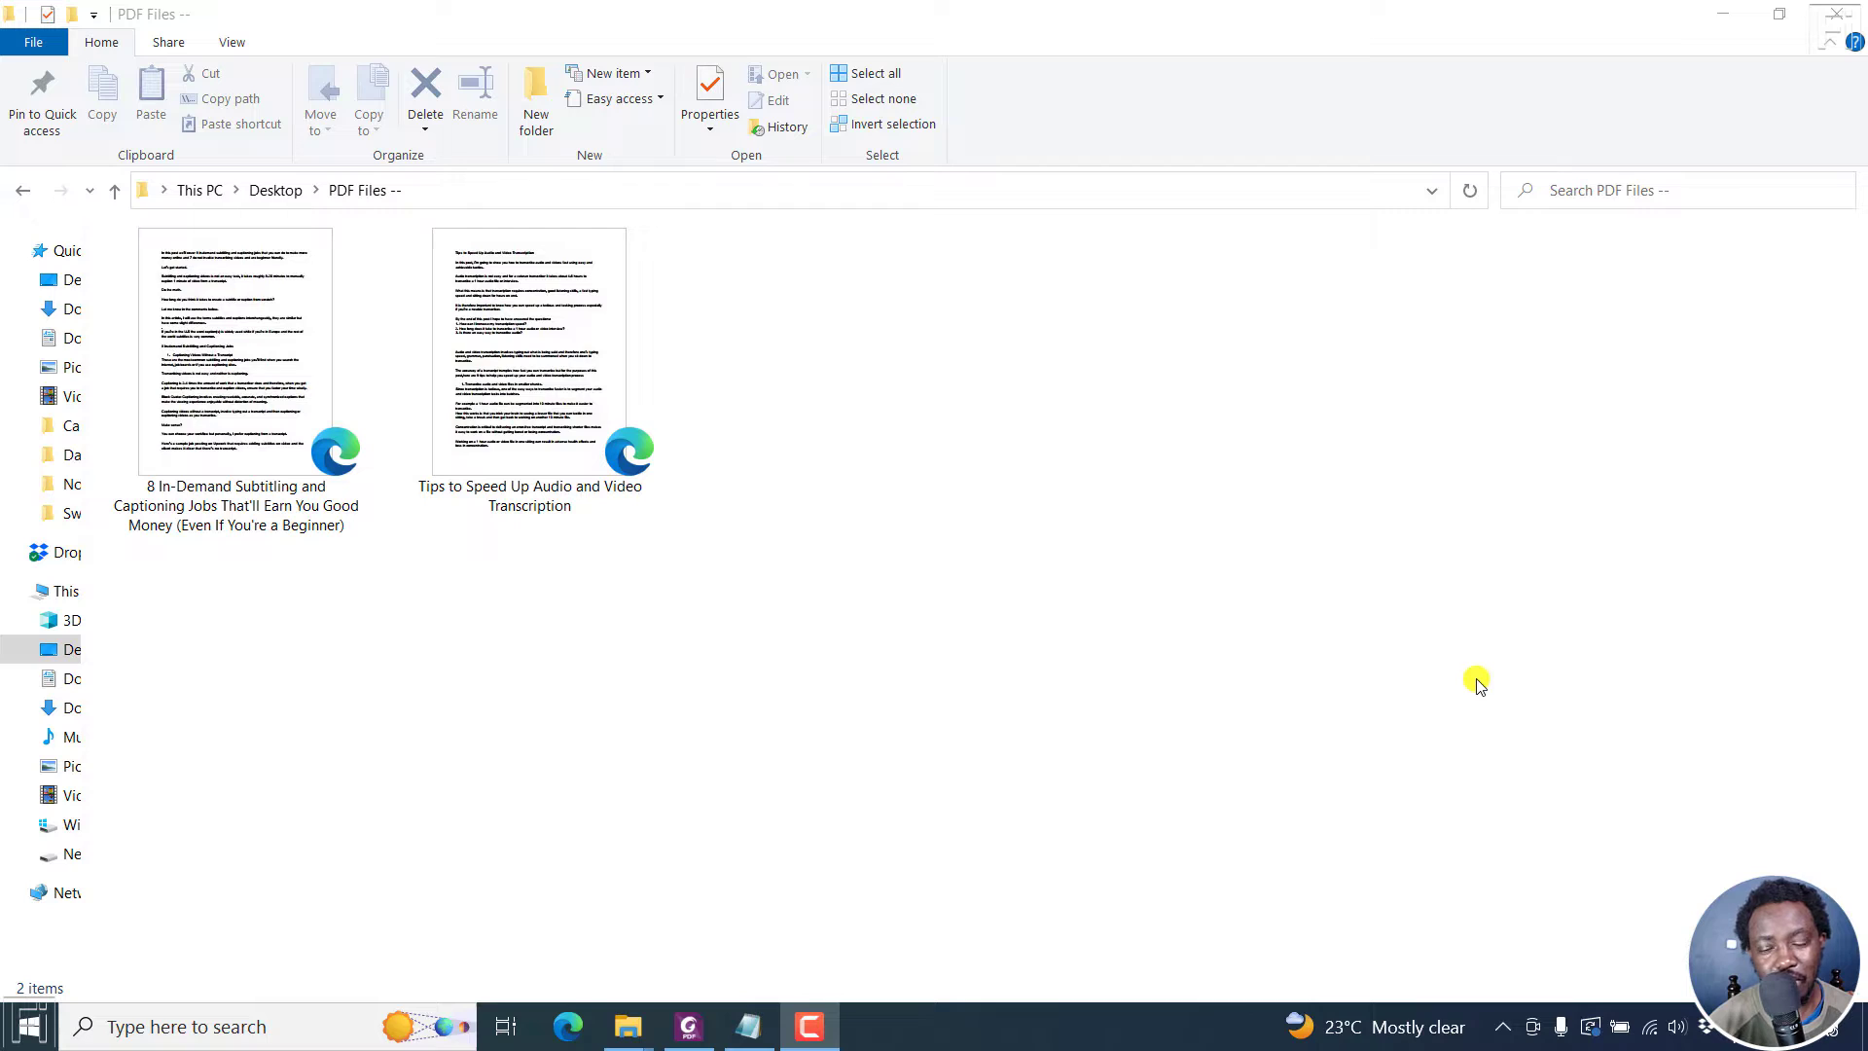
View the "8 In-Demand Subtitling and Captioning Jobs" PDF in the browser and check whether its opening paragraphs can be selected.
{"action": "left_click", "coordinate": [255, 394]}
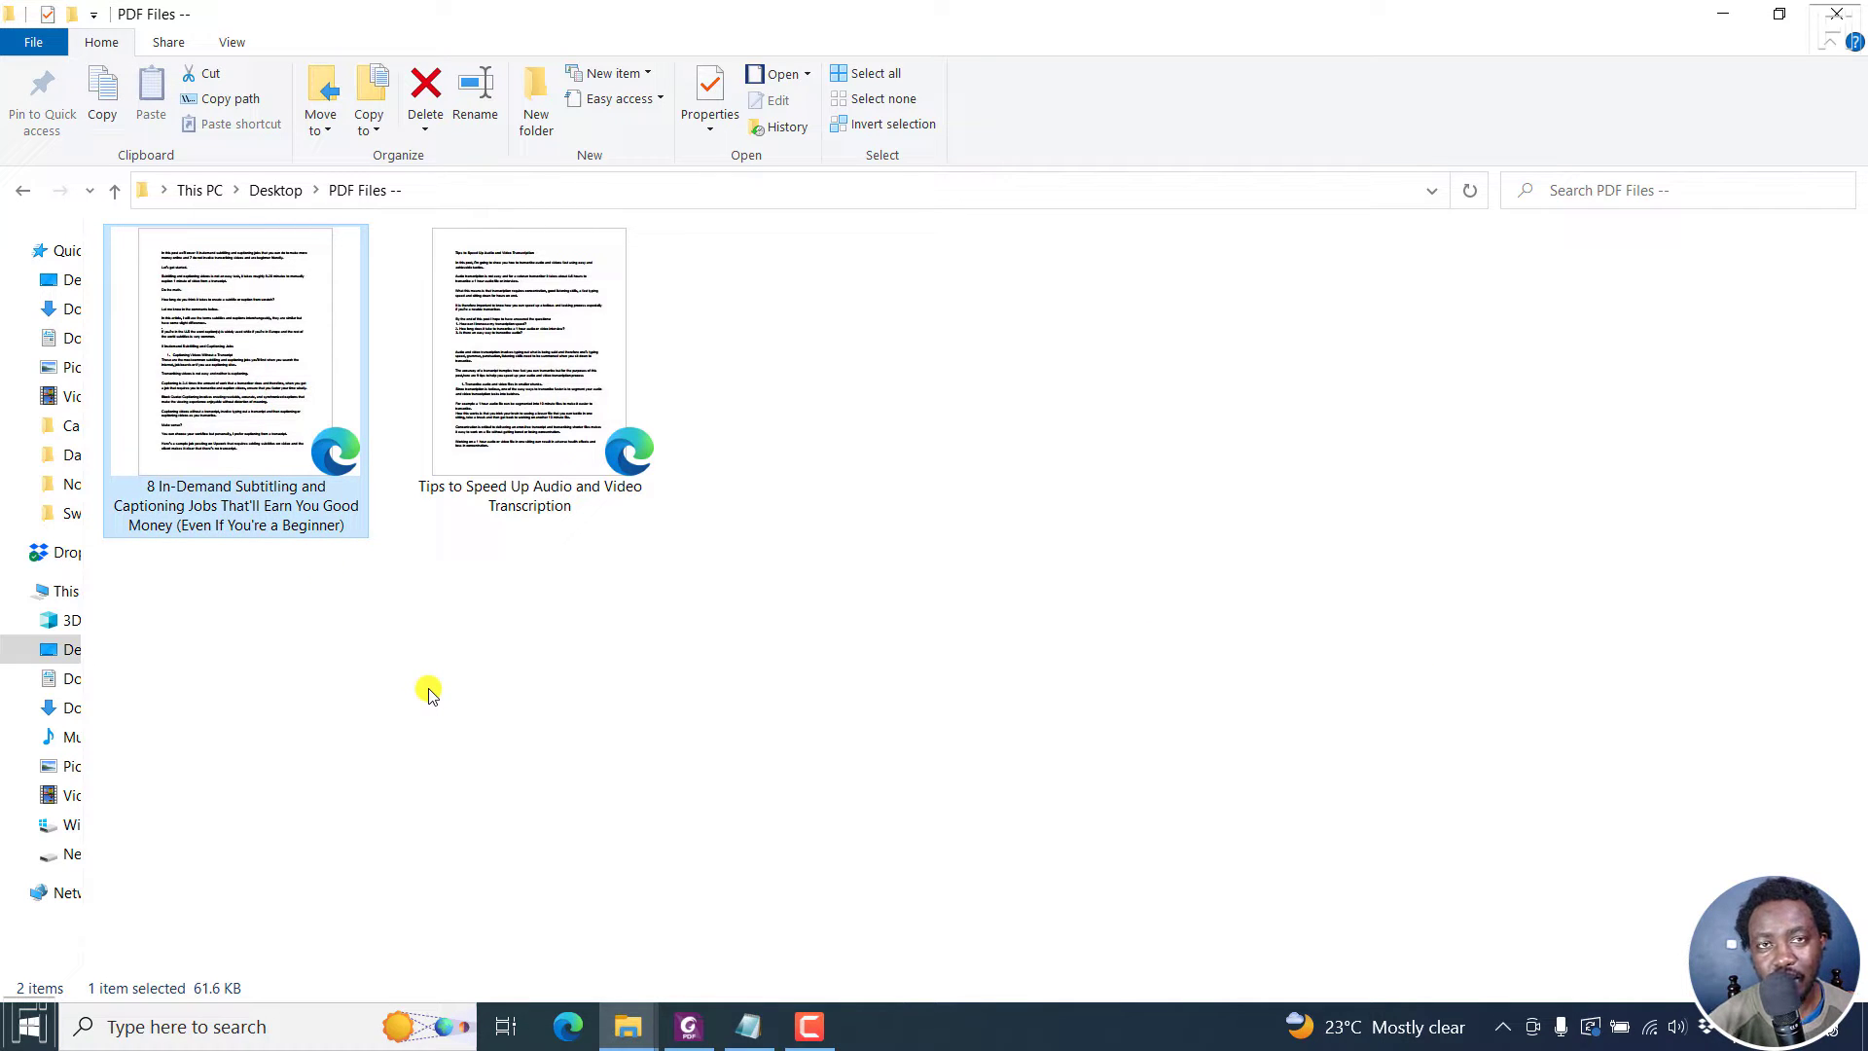
{"action": "double_click", "coordinate": [254, 362]}
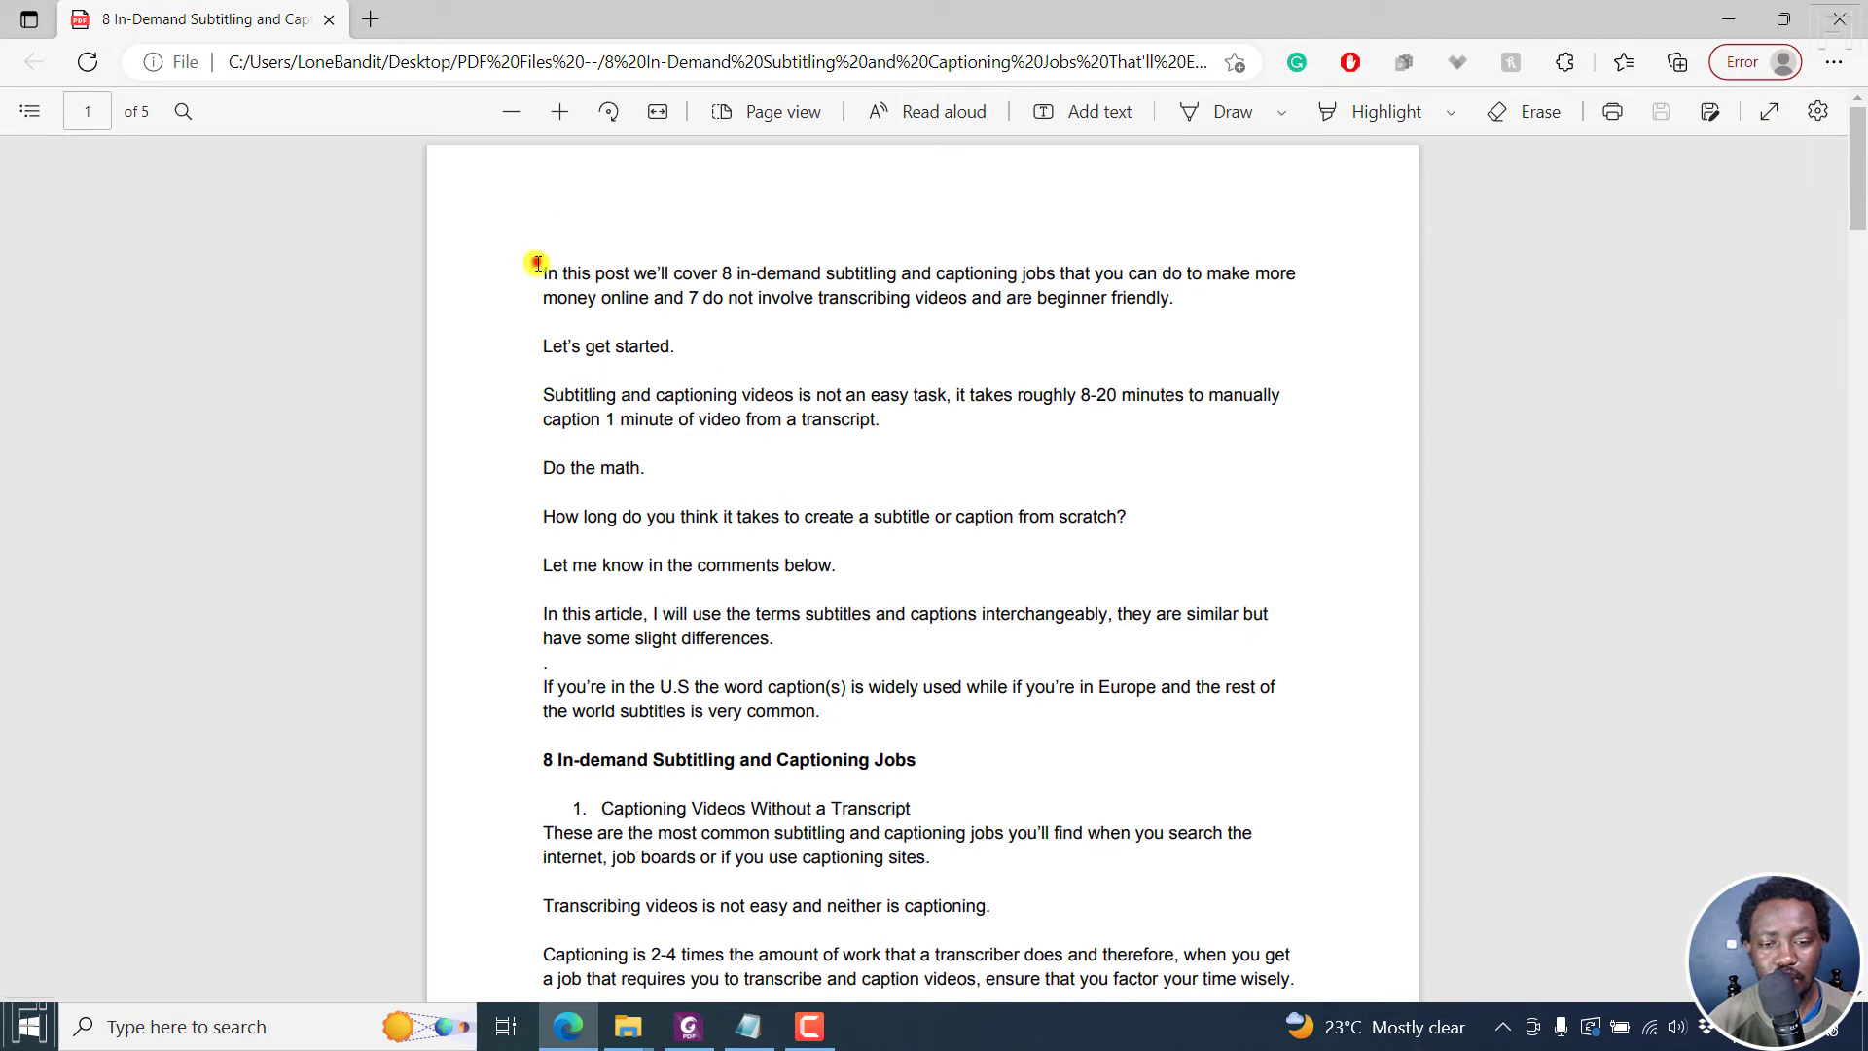
{"action": "left_click_drag", "start_coordinate": [536, 261], "coordinate": [856, 394]}
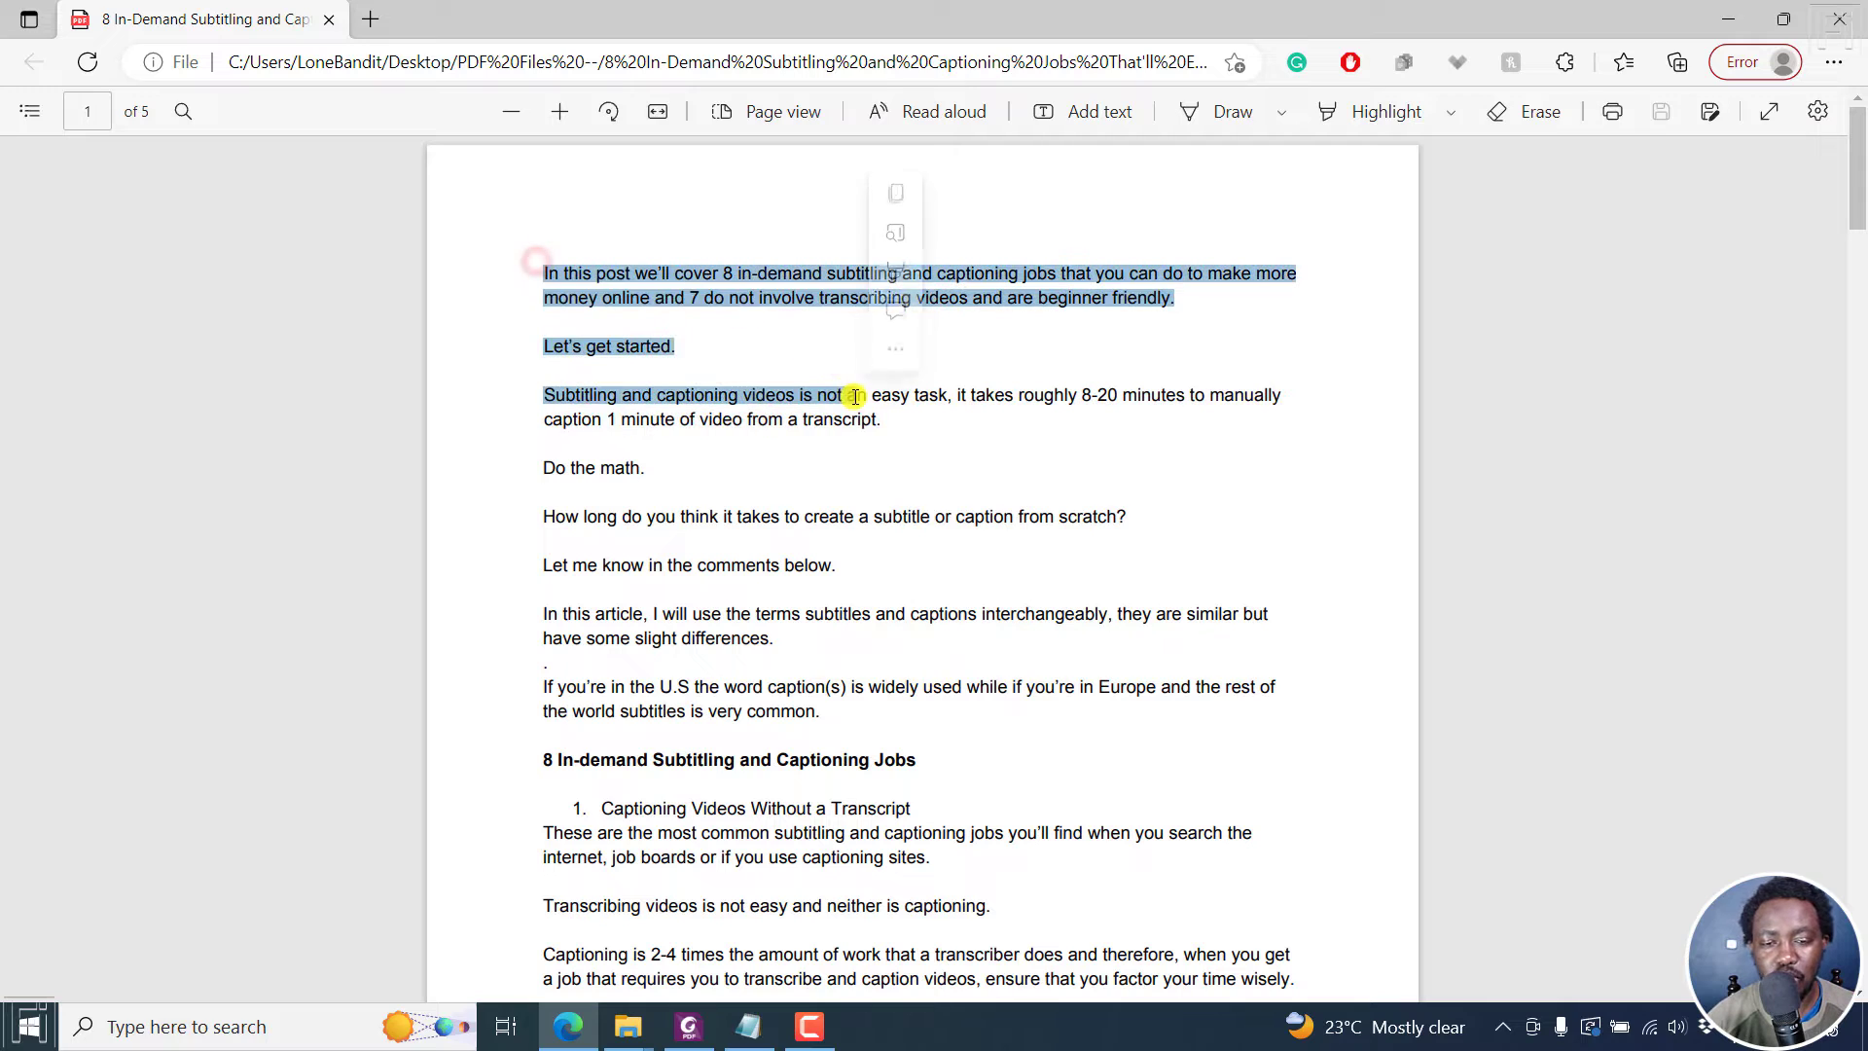
{"action": "left_click", "coordinate": [806, 360]}
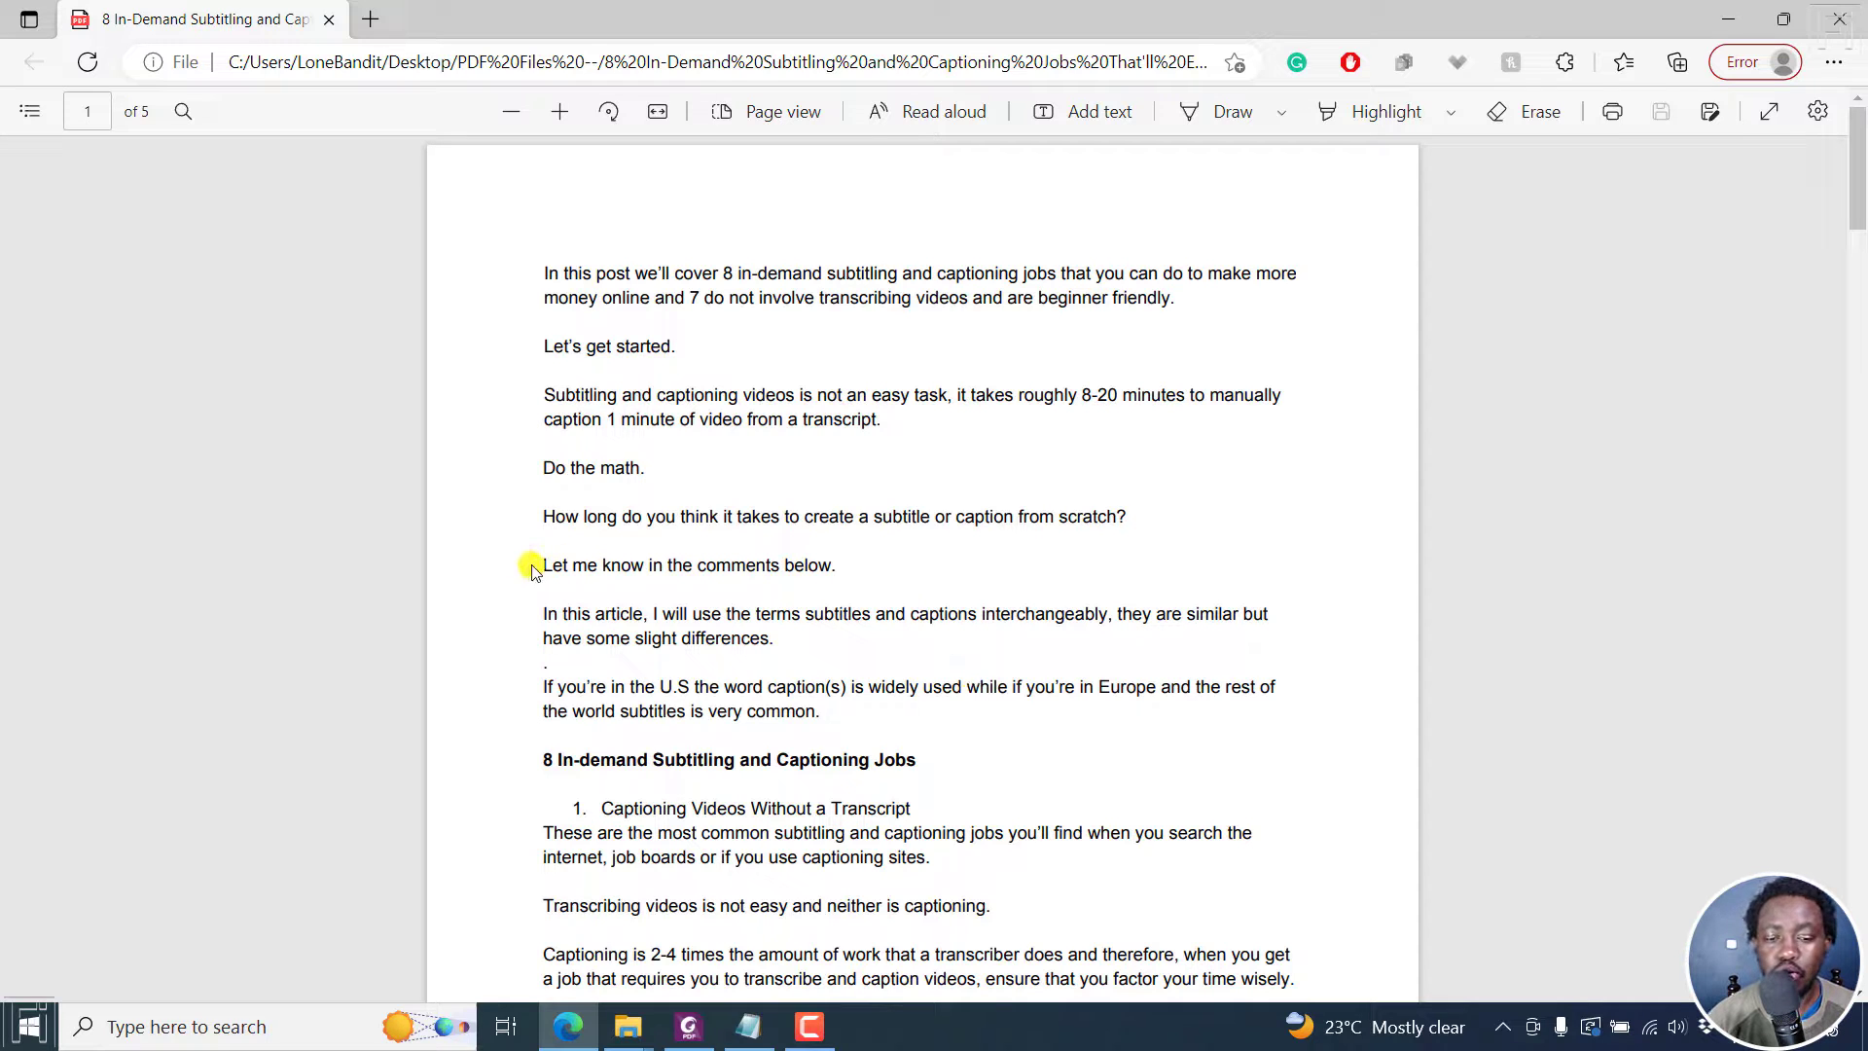
{"action": "left_click_drag", "start_coordinate": [536, 566], "coordinate": [859, 567]}
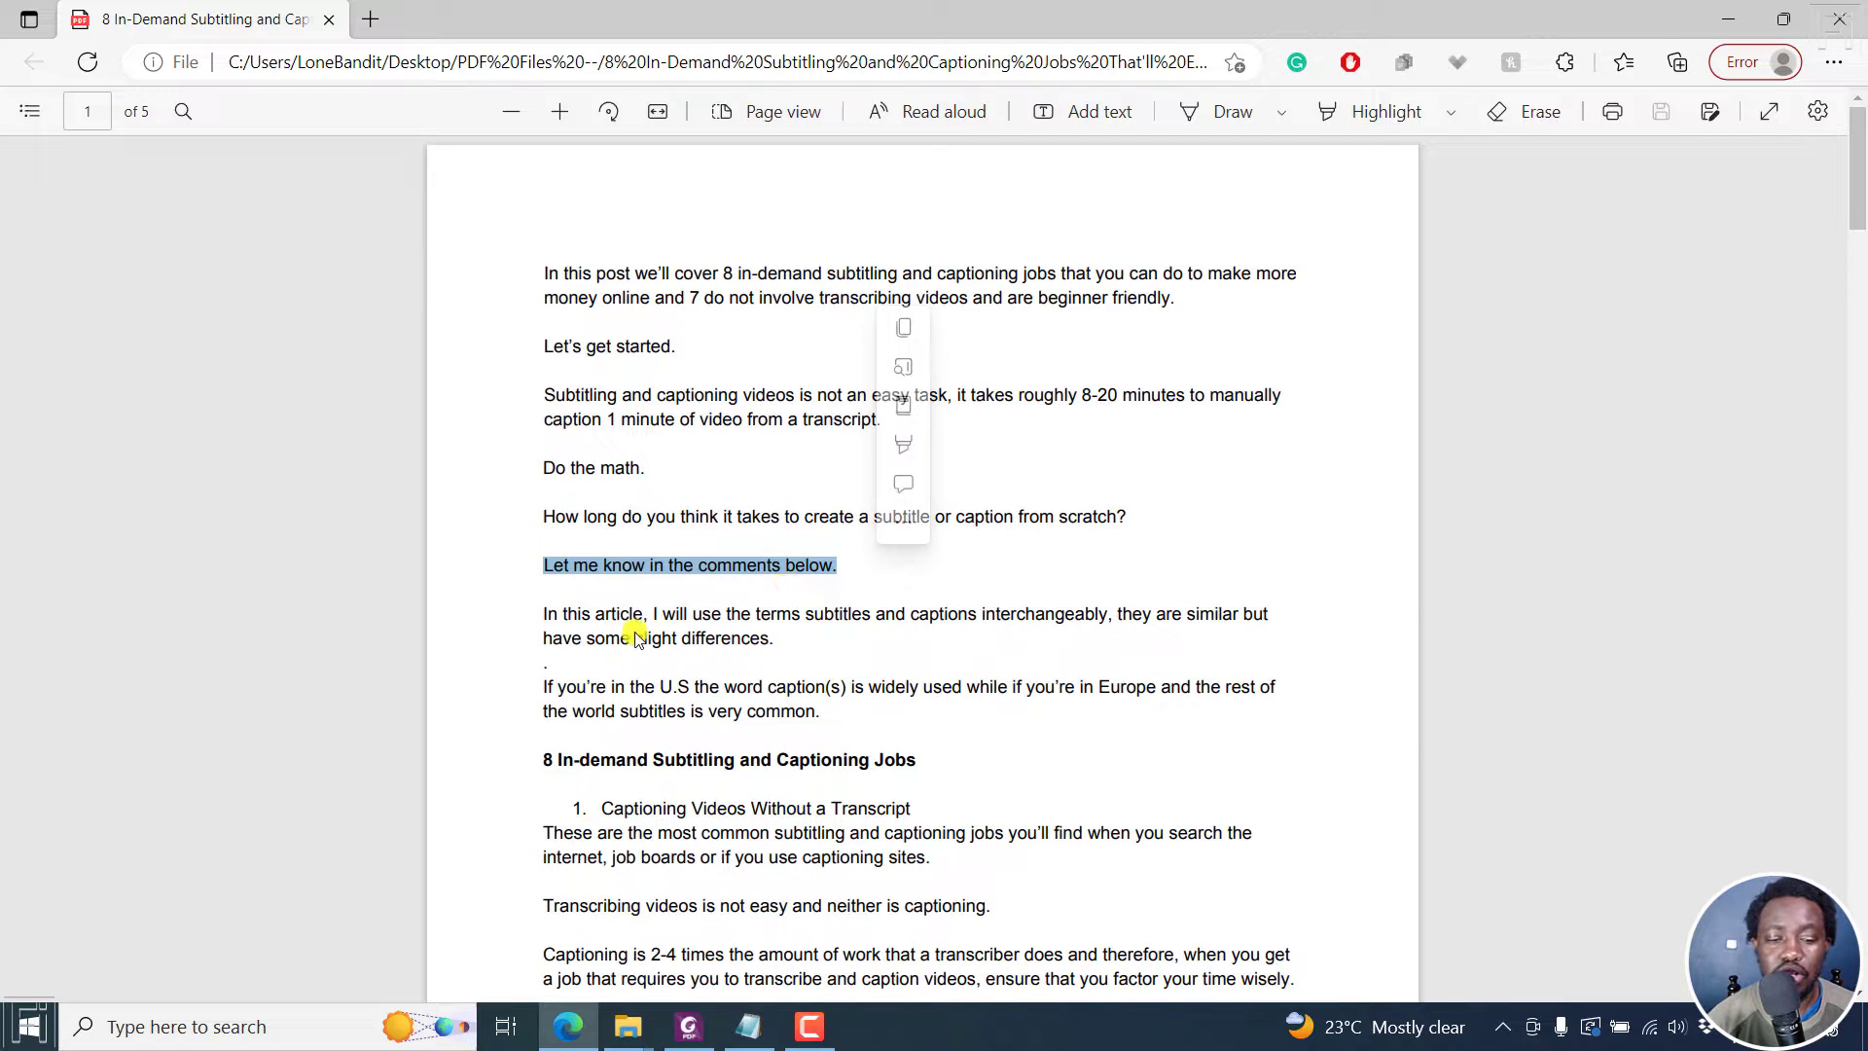
{"action": "left_click_drag", "start_coordinate": [600, 615], "coordinate": [821, 655]}
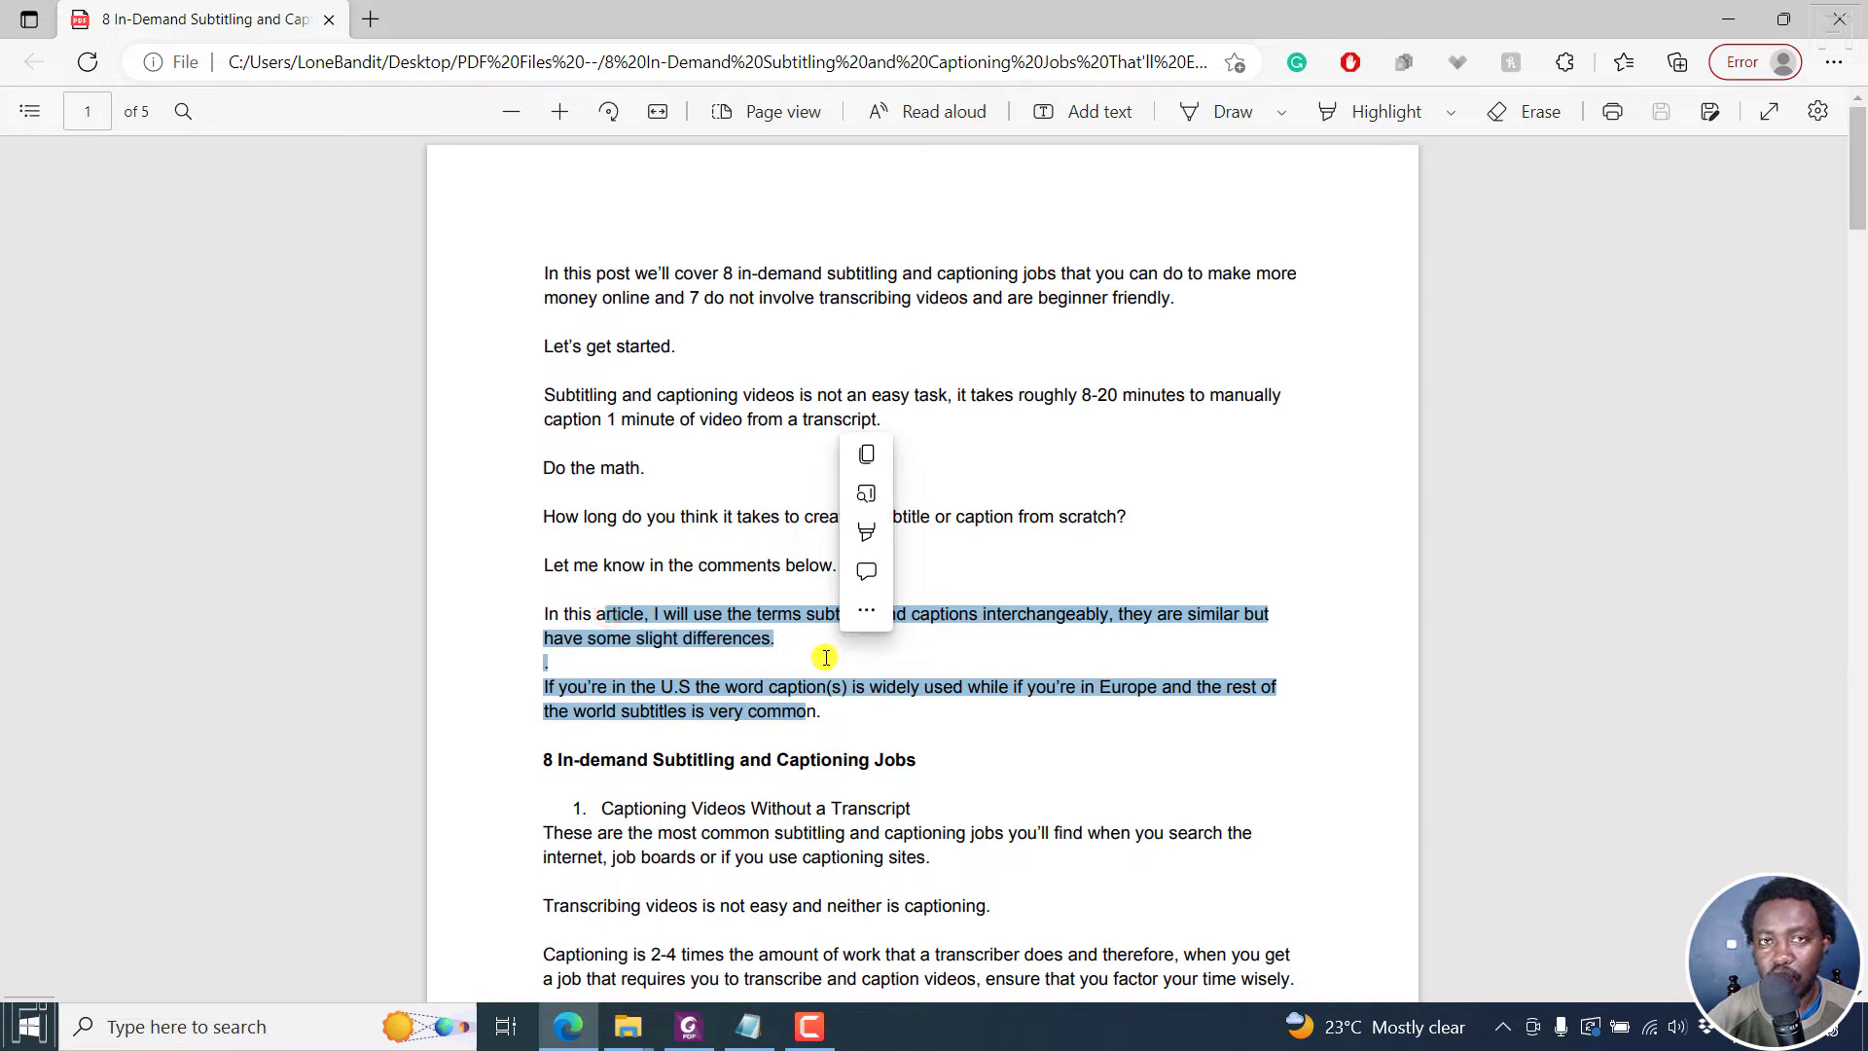
{"action": "left_click", "coordinate": [1839, 19]}
Switch to Foxit PDF Editor and open the "8 In-Demand Subtitling and Captioning Jobs" PDF from the PDF Files folder in it.
{"action": "left_click", "coordinate": [689, 1026]}
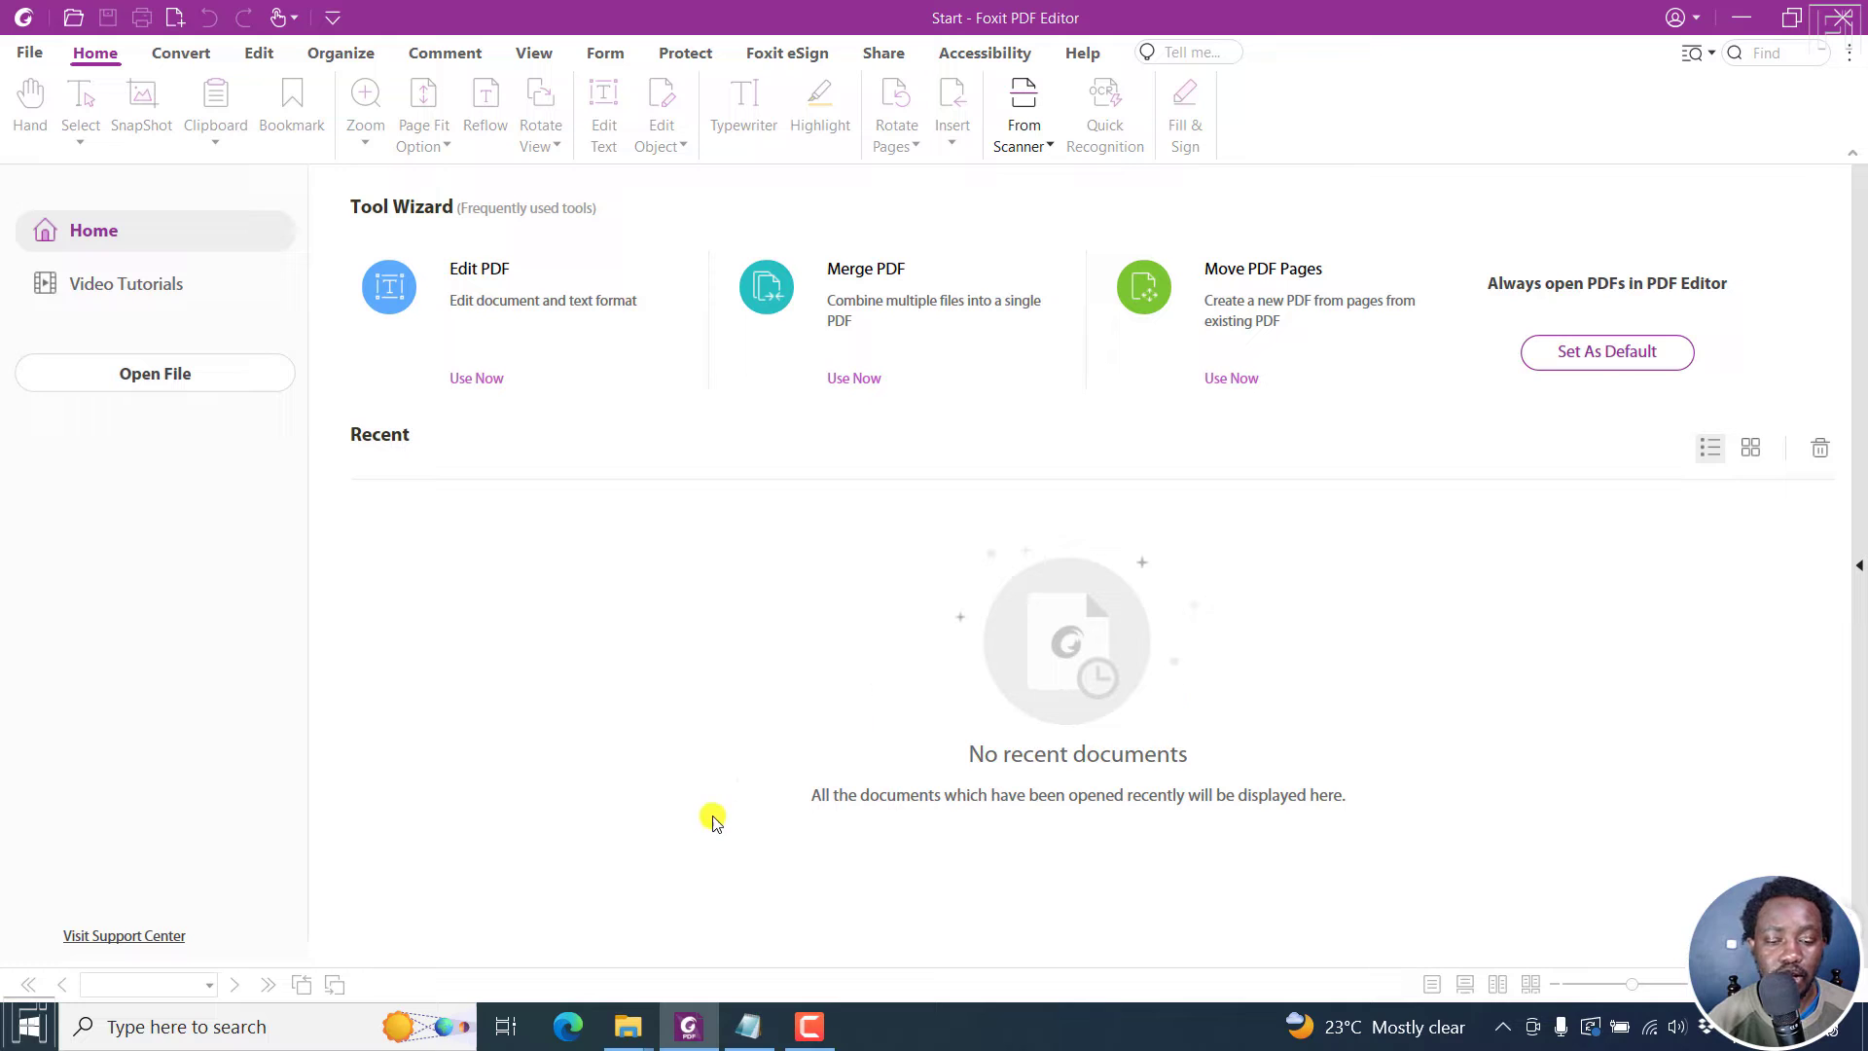
{"action": "mouse_move", "coordinate": [611, 1042]}
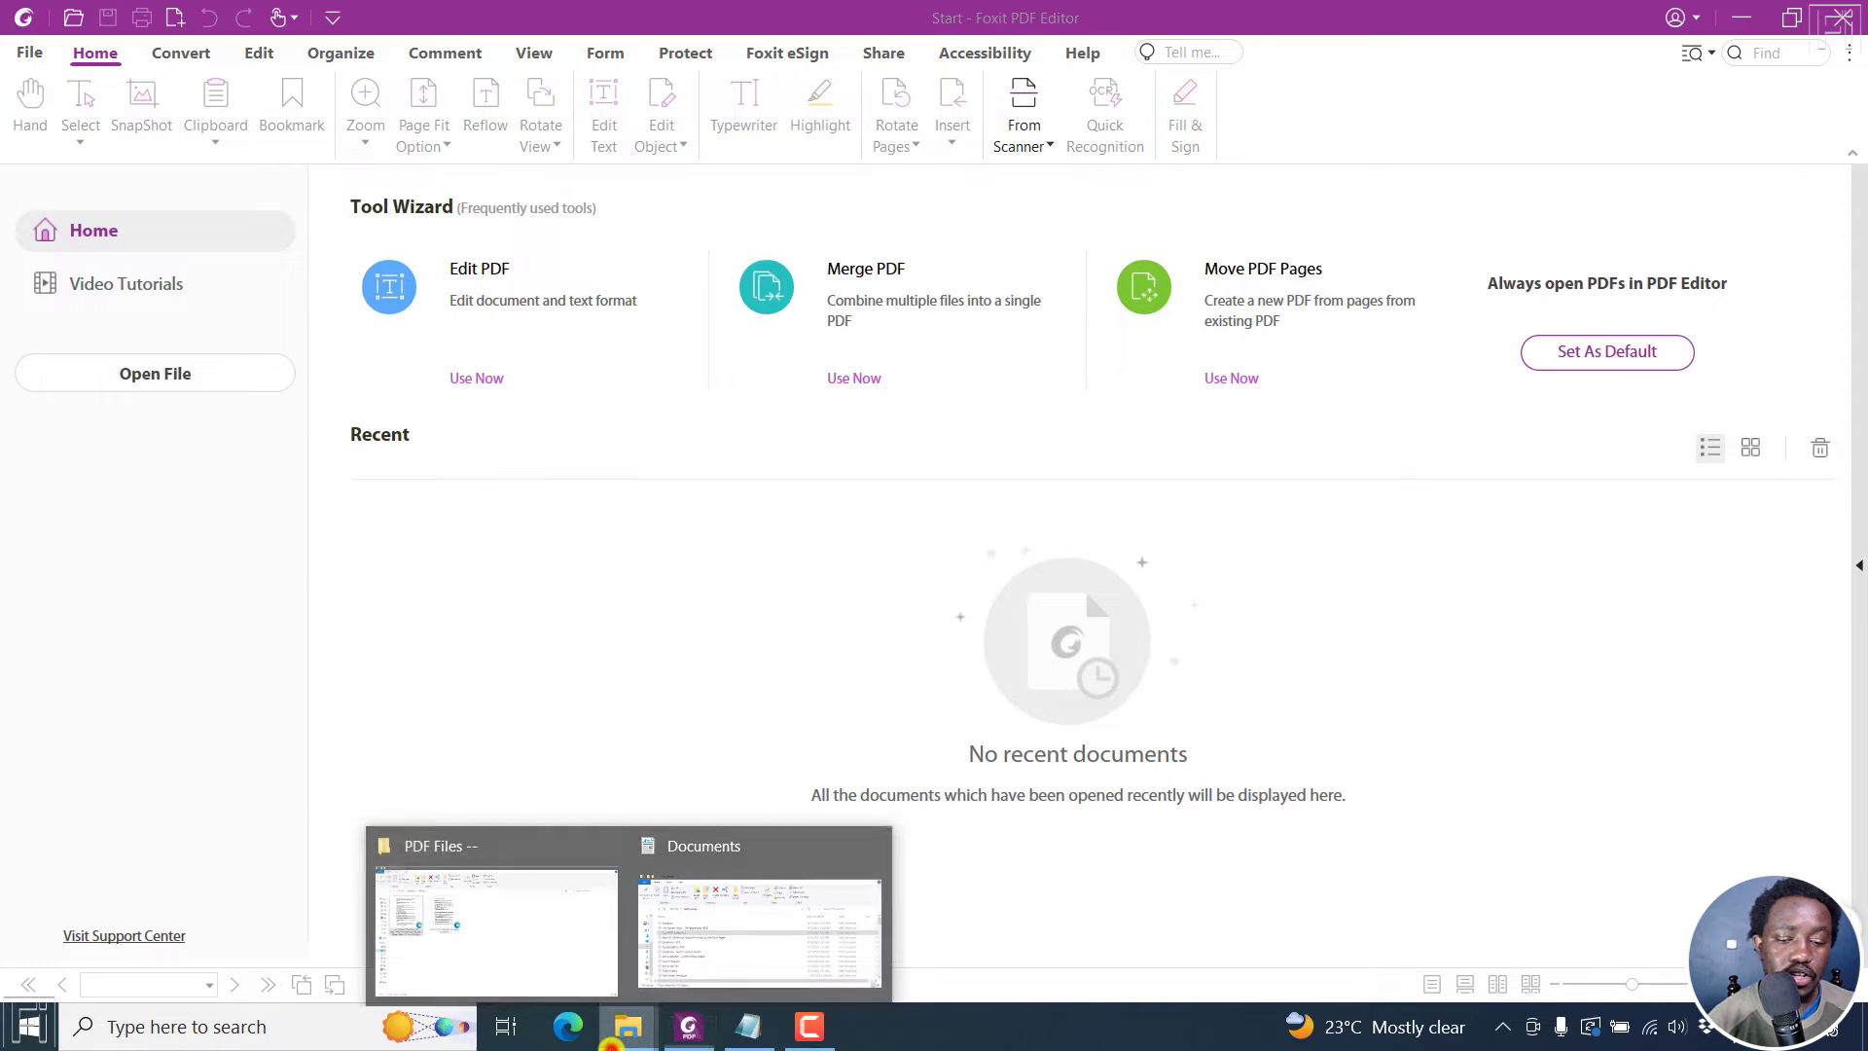
{"action": "left_click", "coordinate": [535, 906]}
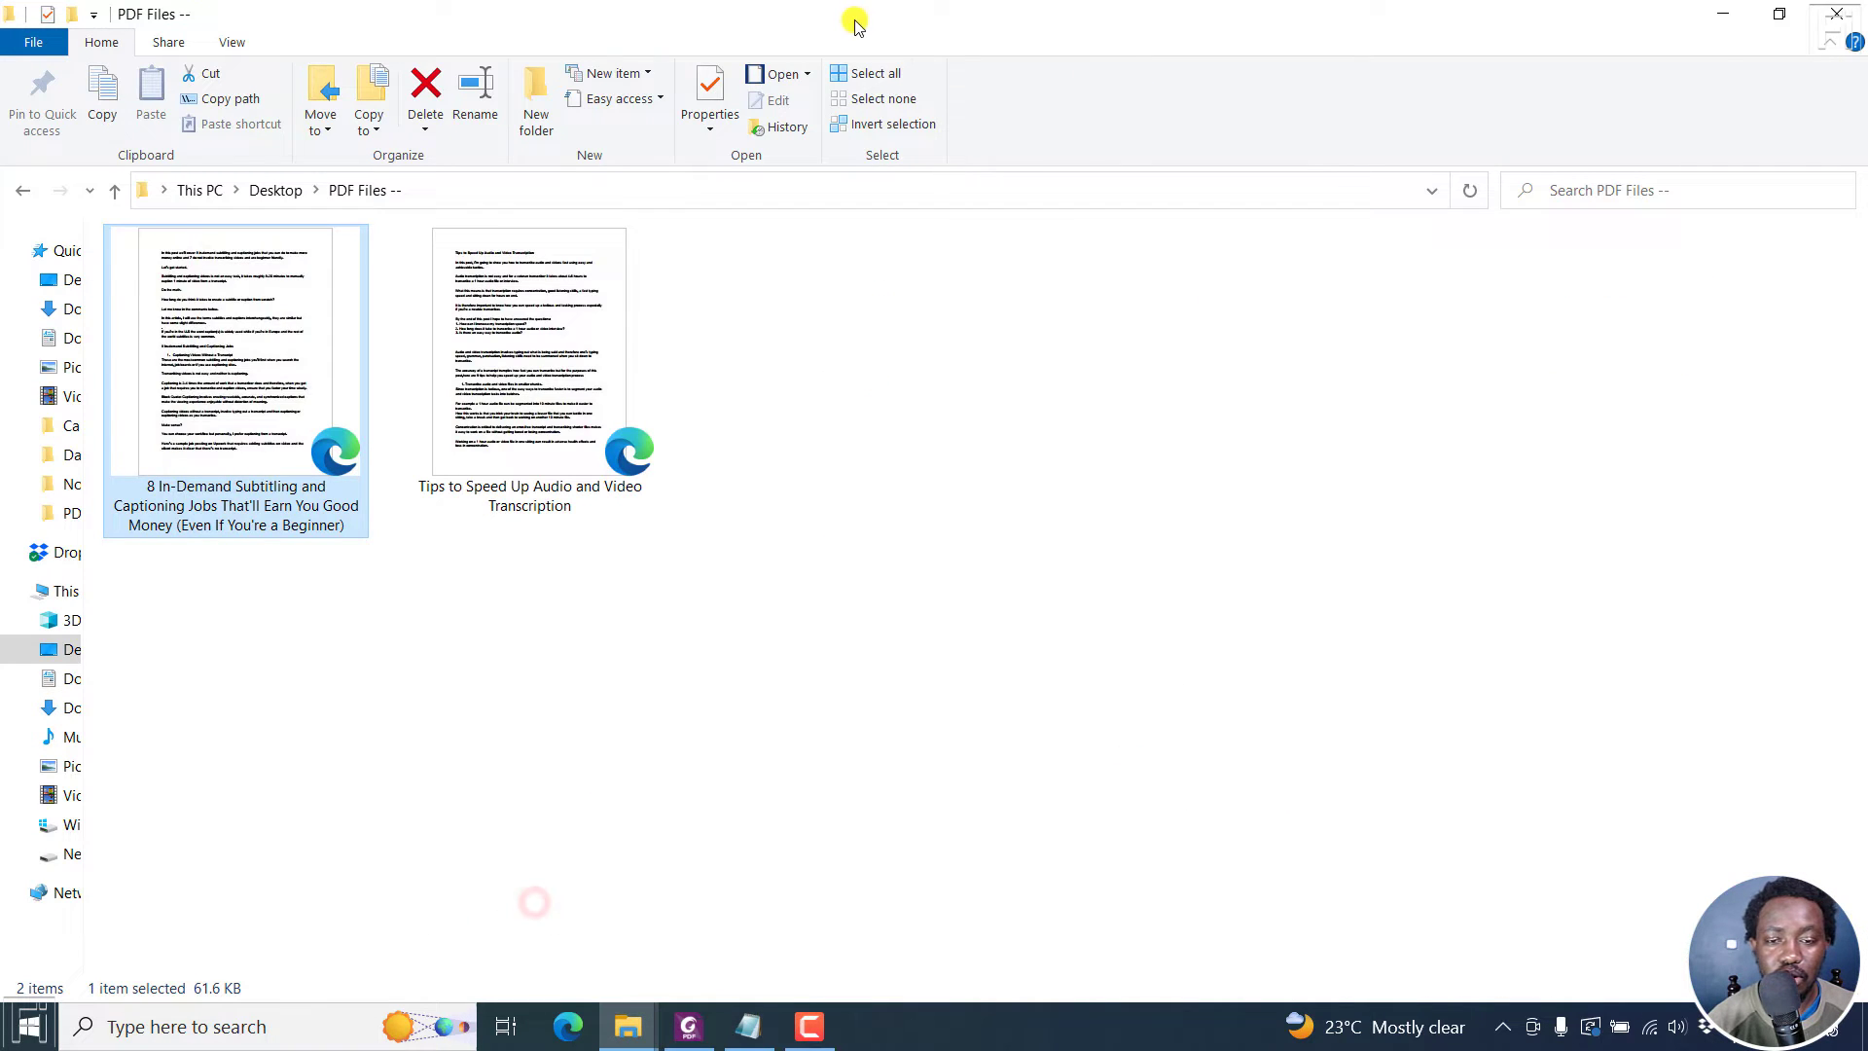
{"action": "left_click_drag", "start_coordinate": [855, 17], "coordinate": [1678, 197]}
{"action": "left_click_drag", "start_coordinate": [1260, 526], "coordinate": [755, 680]}
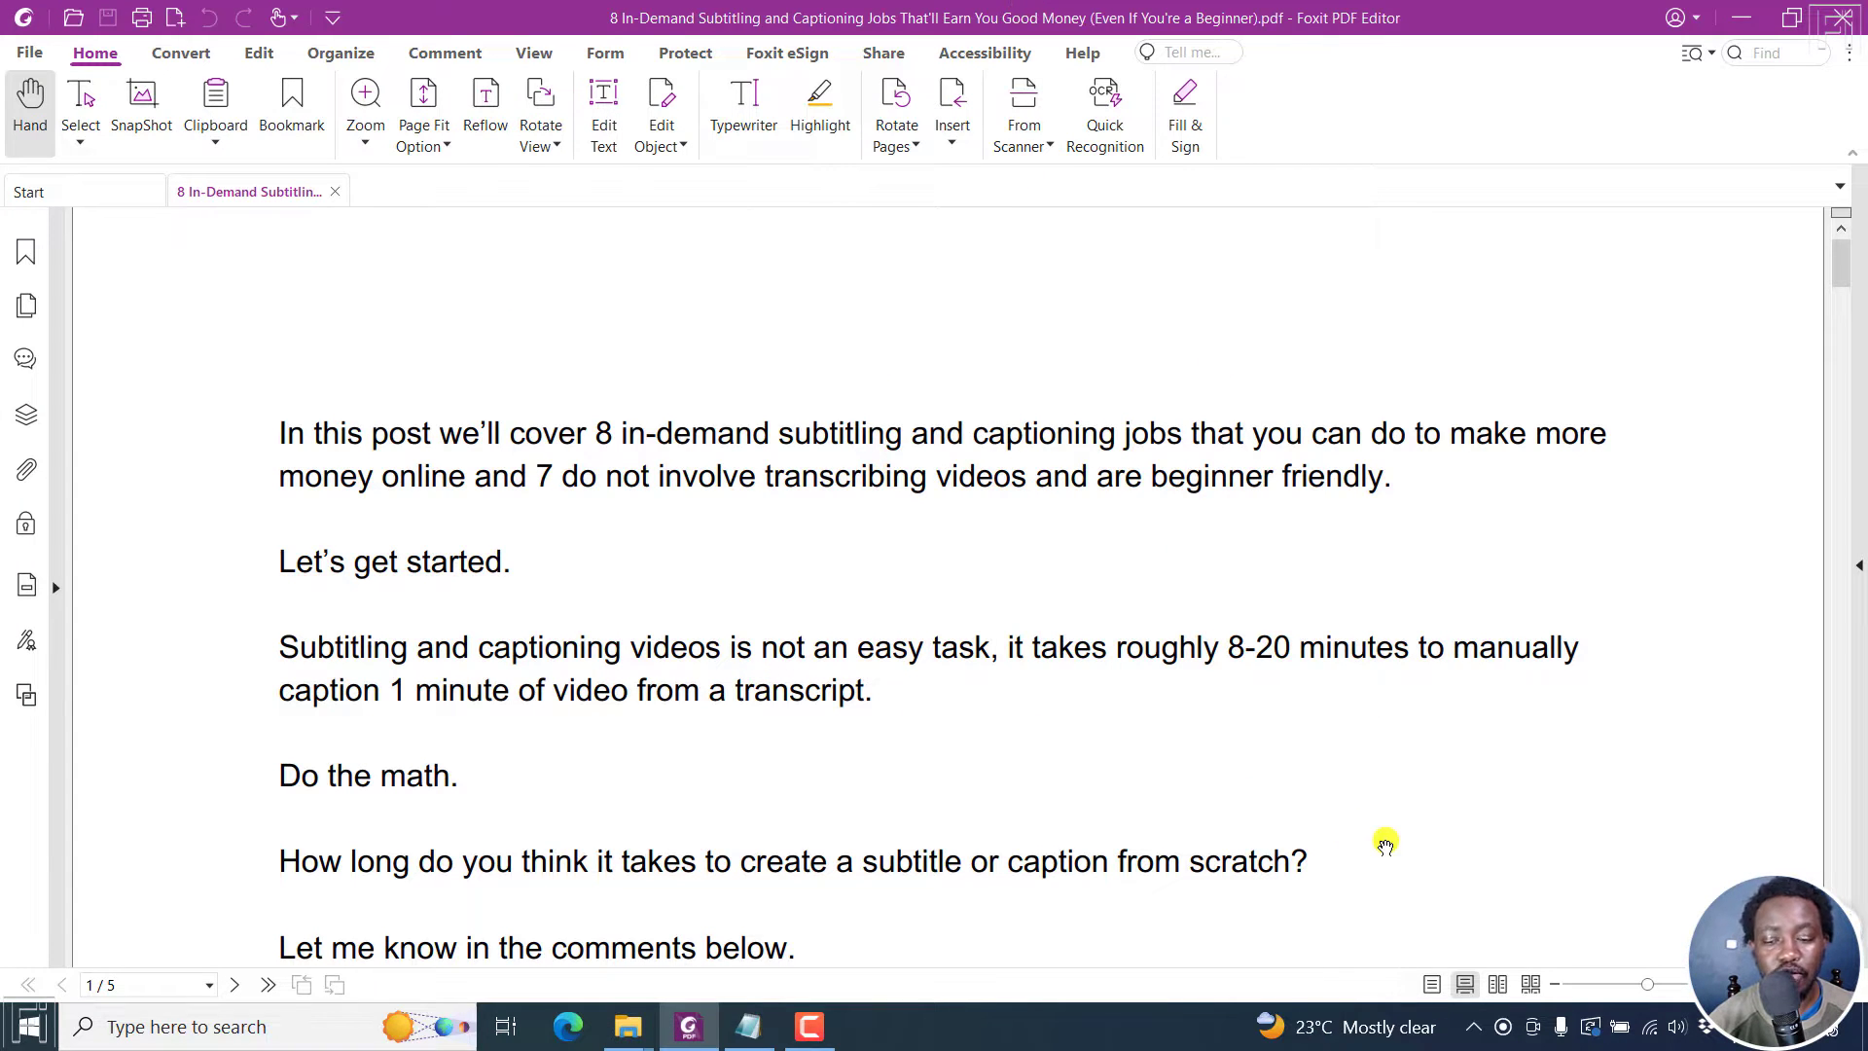
Mark the line starting "Subtitling and captioning videos" and the question "How long do you think it takes…" for text redaction.
{"action": "left_click", "coordinate": [1554, 984]}
{"action": "left_click", "coordinate": [1553, 984]}
{"action": "left_click", "coordinate": [1553, 983]}
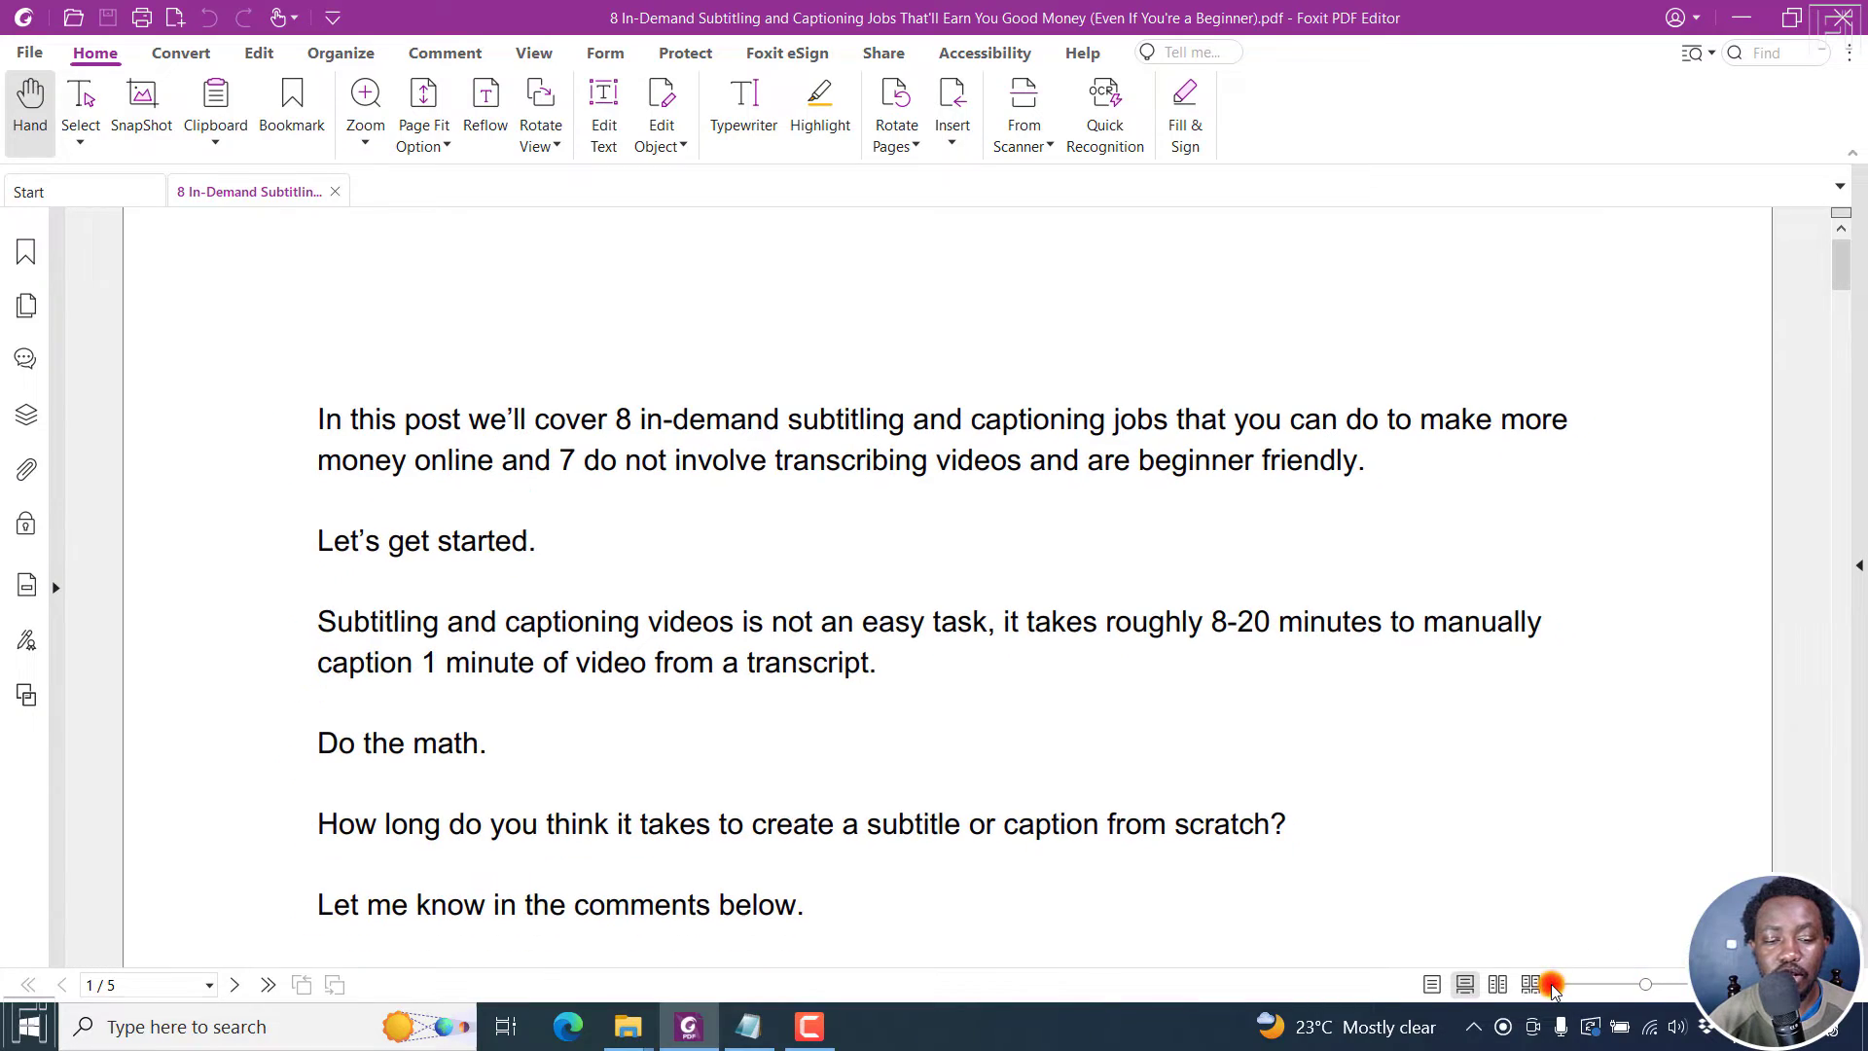
{"action": "mouse_move", "coordinate": [1839, 265]}
{"action": "left_mouse_down"}
{"action": "mouse_move", "coordinate": [1840, 416]}
{"action": "mouse_move", "coordinate": [1845, 236]}
{"action": "left_mouse_up"}
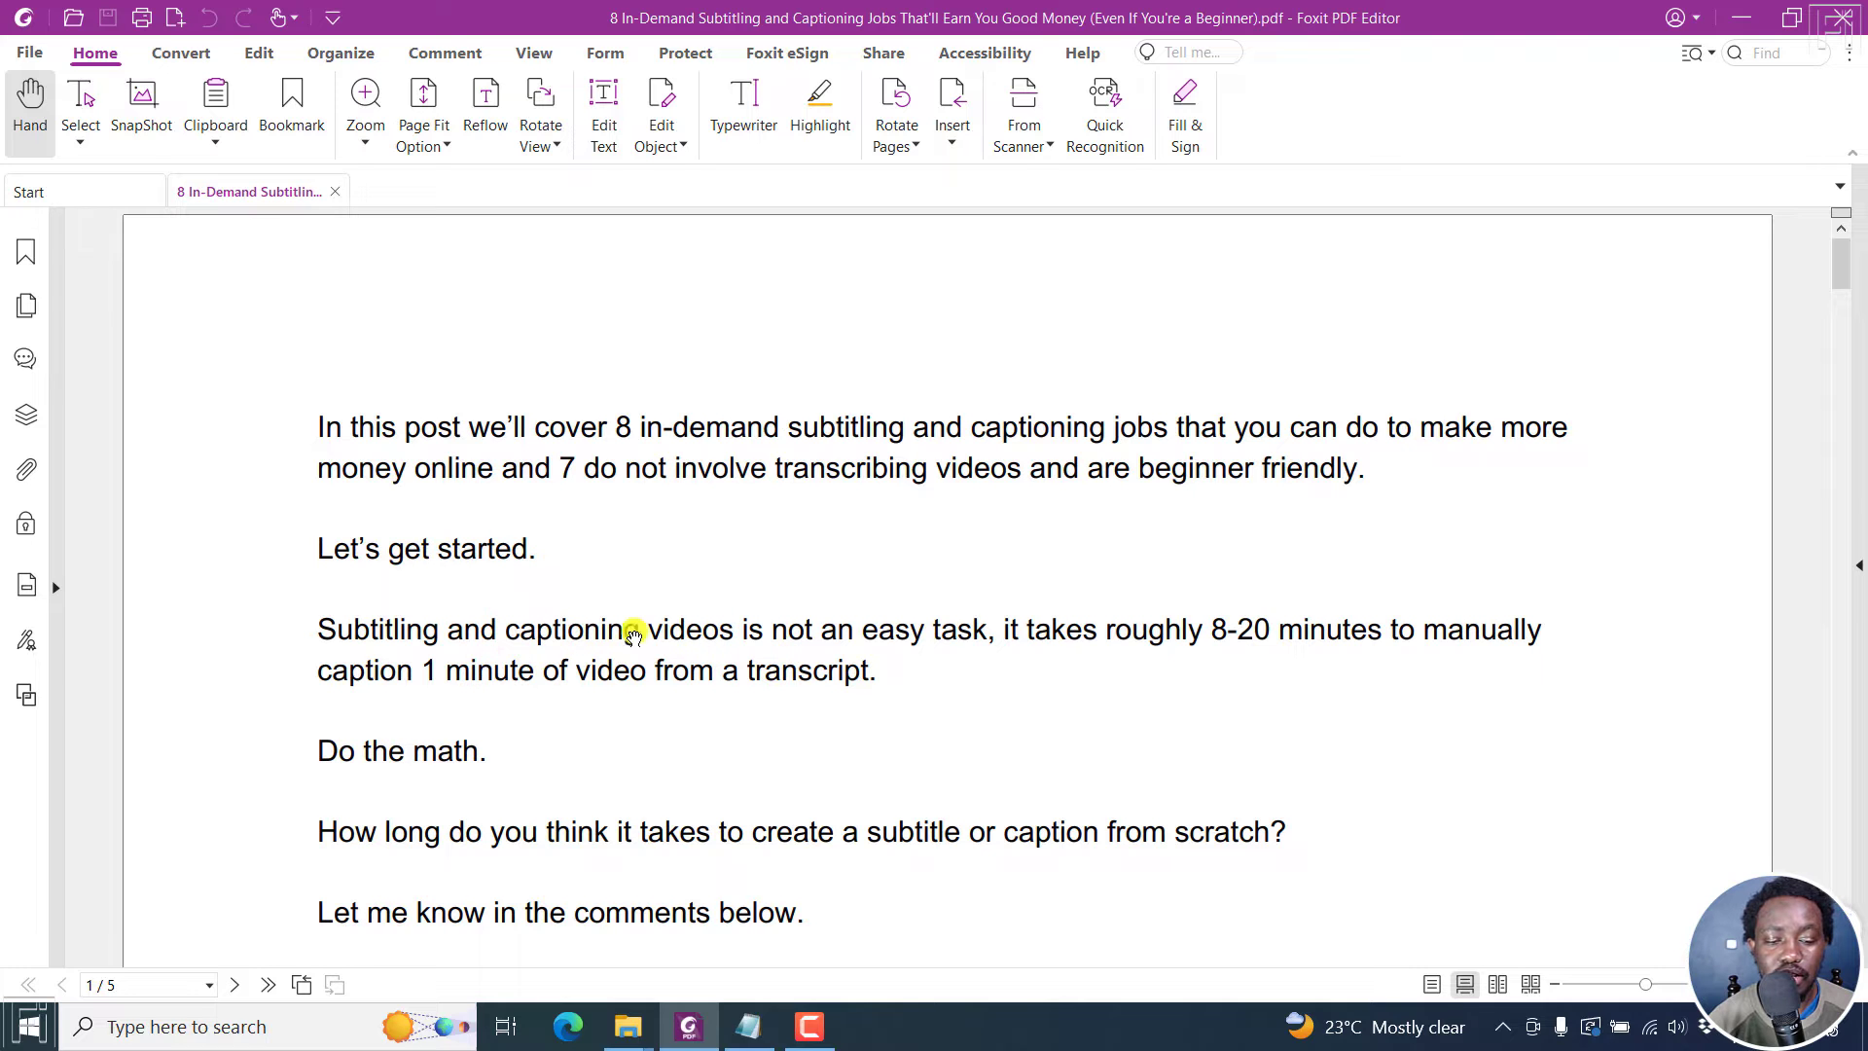
{"action": "left_click", "coordinate": [685, 53]}
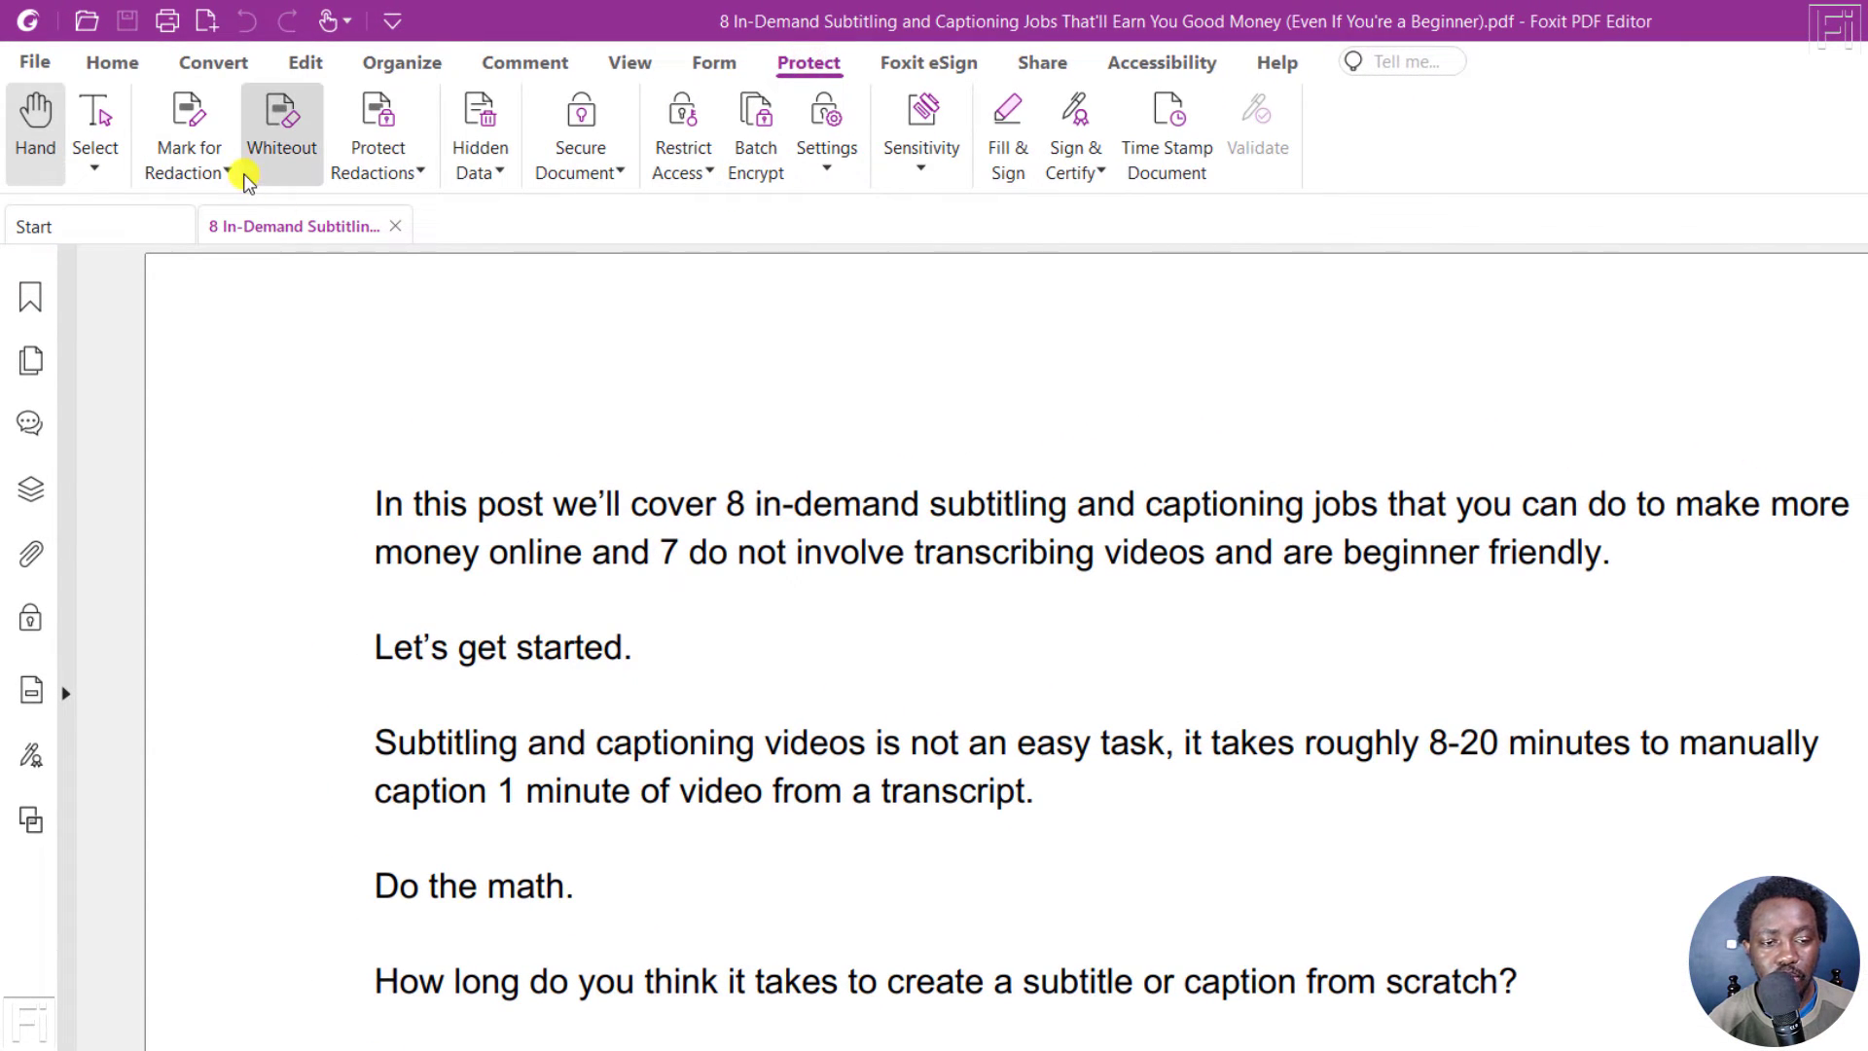
{"action": "left_click", "coordinate": [186, 127]}
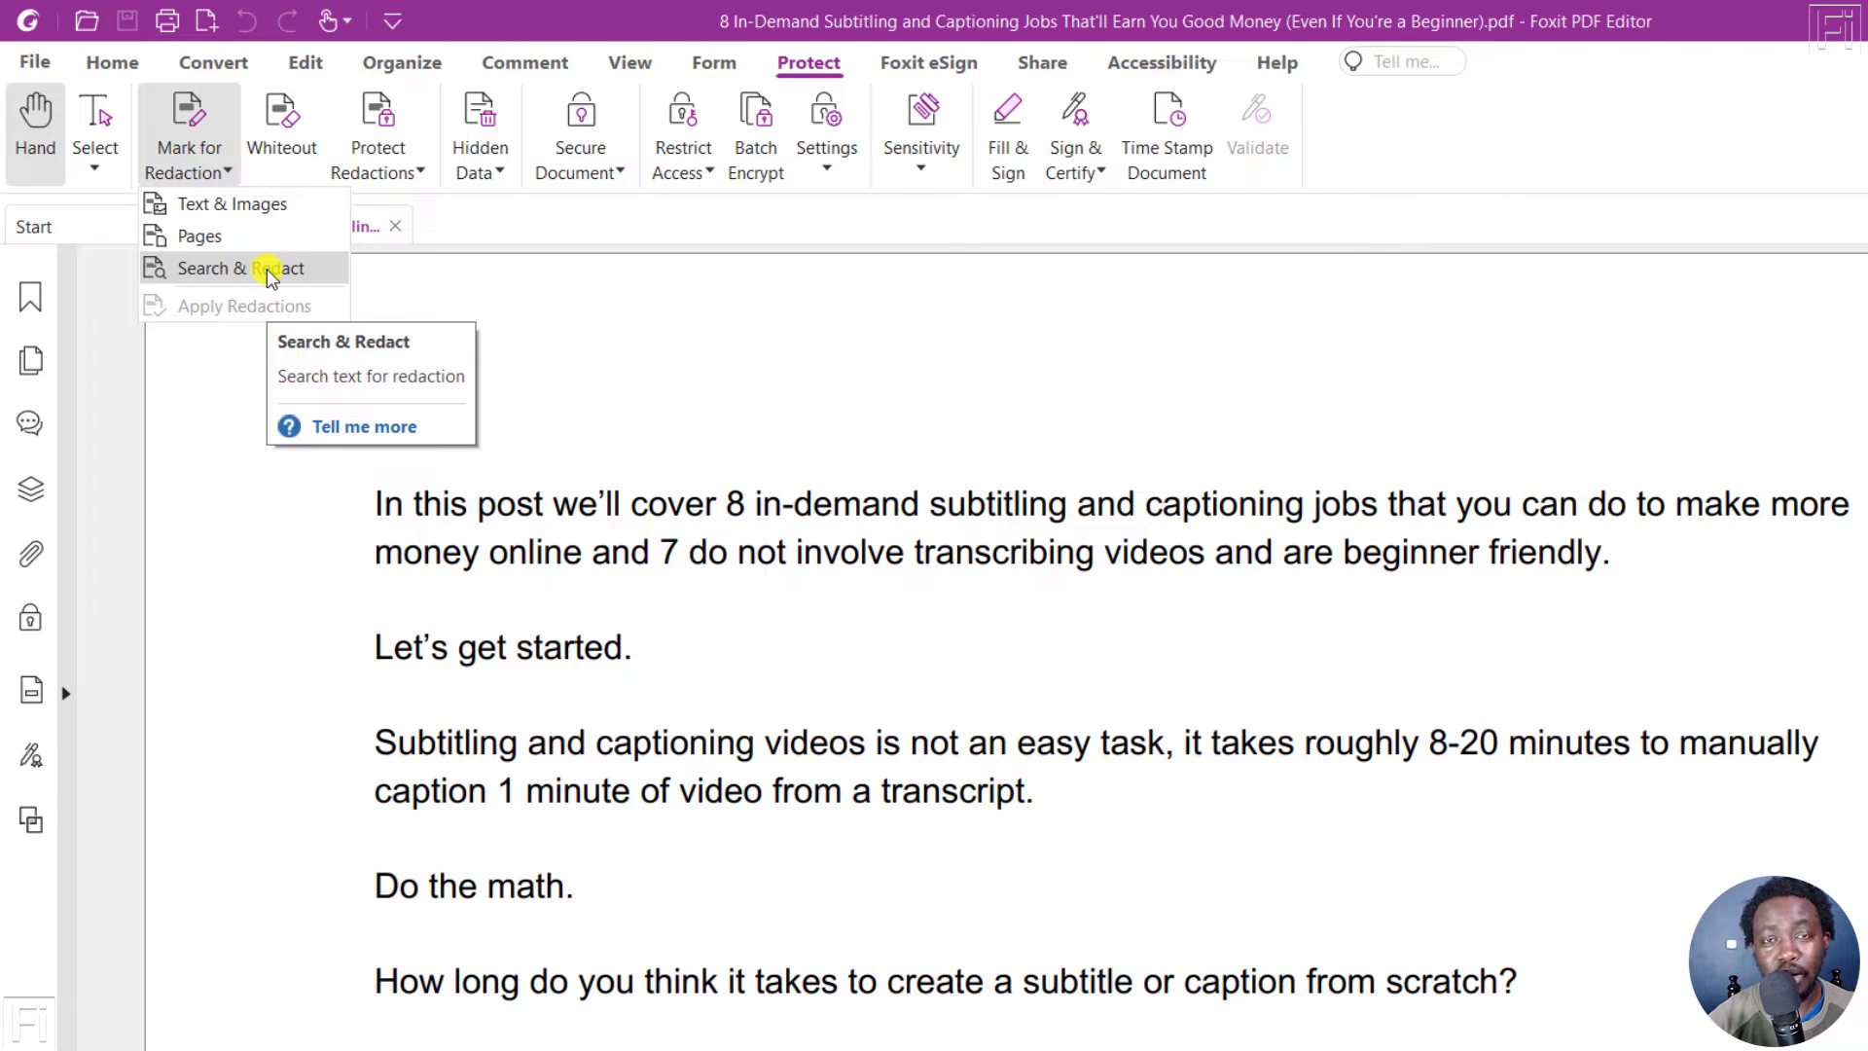
{"action": "left_click", "coordinate": [218, 207]}
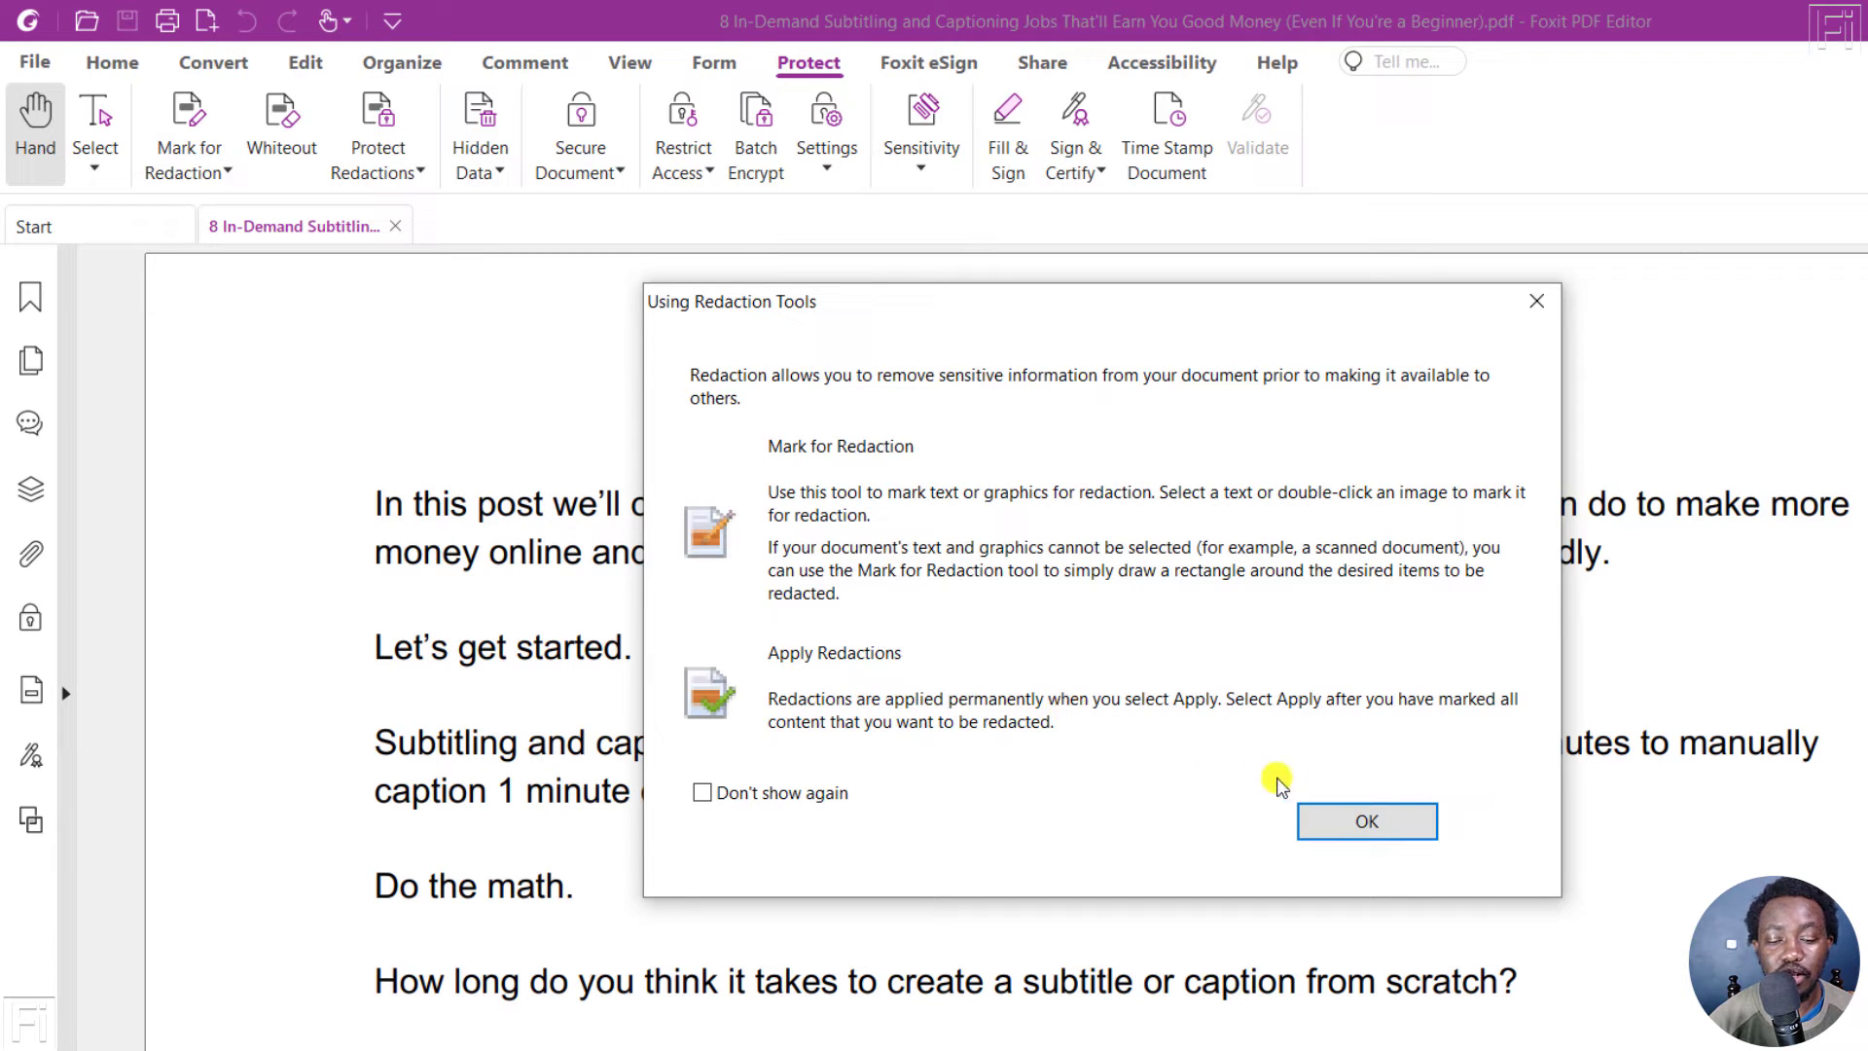
{"action": "left_click", "coordinate": [1370, 821]}
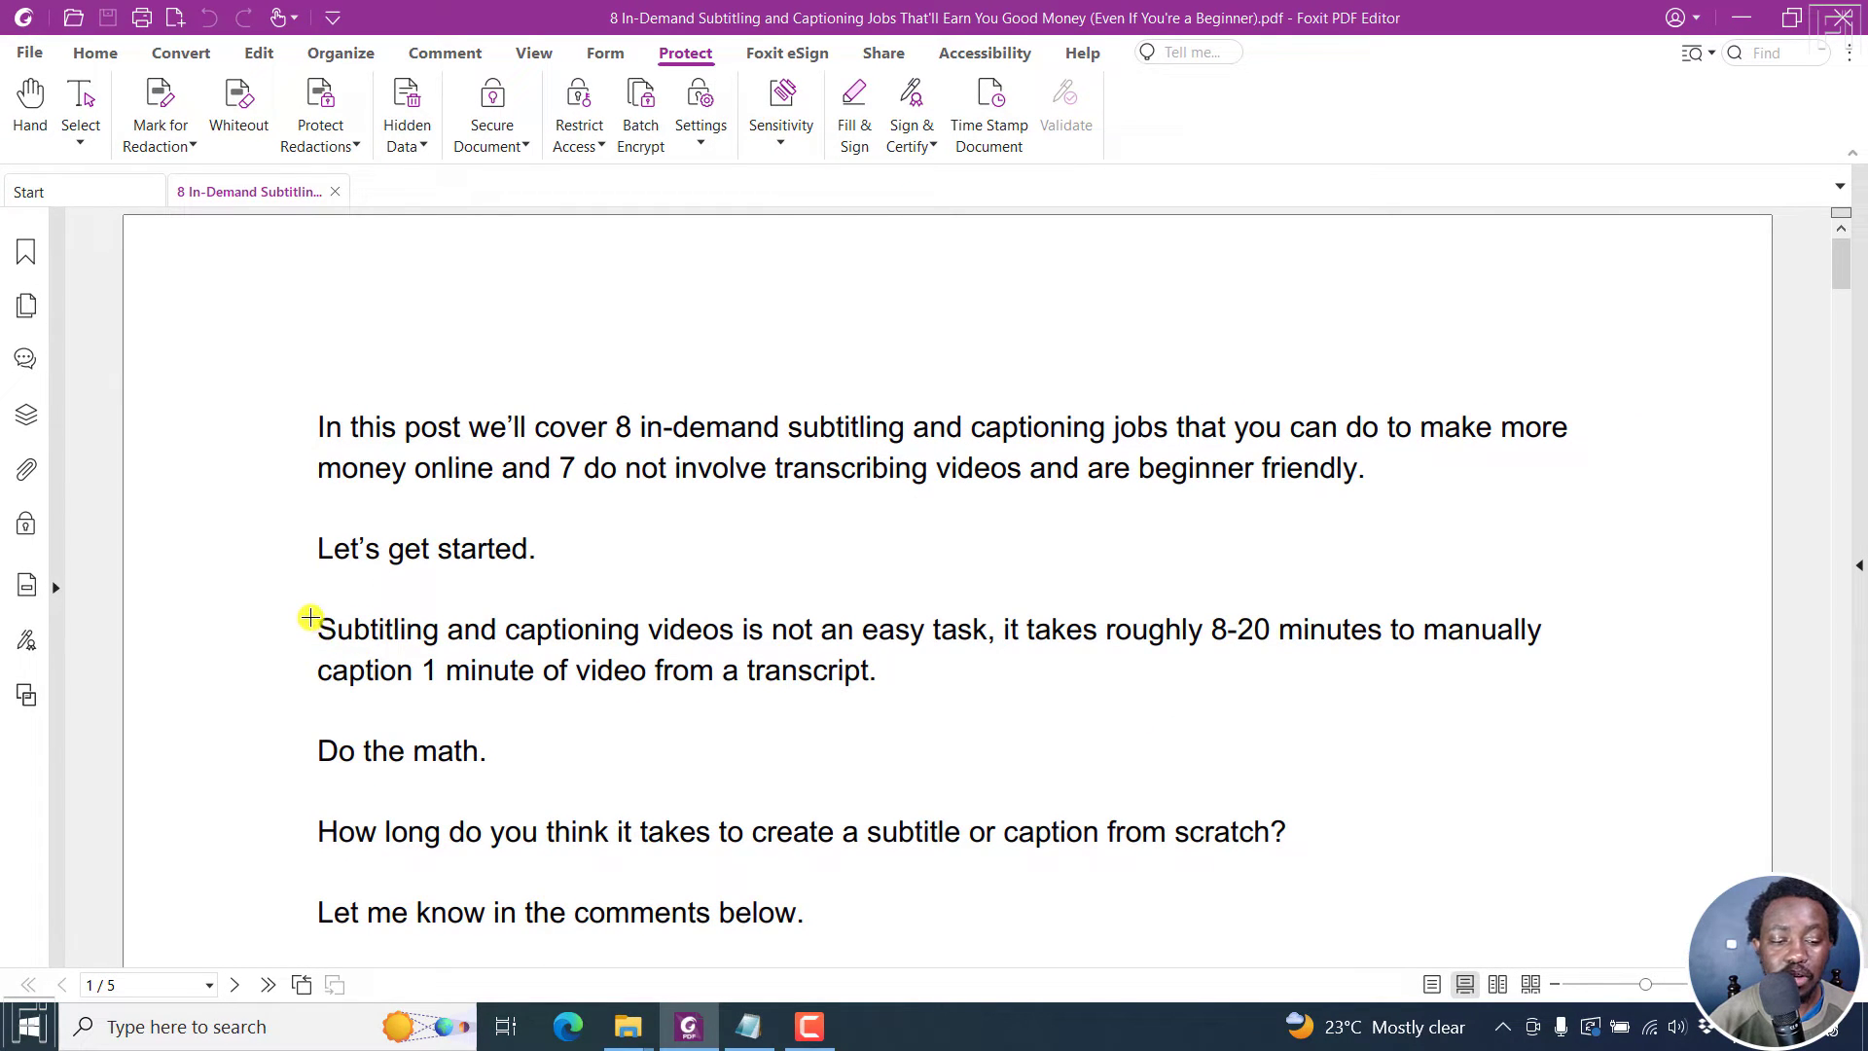
{"action": "left_click_drag", "start_coordinate": [309, 617], "coordinate": [1550, 648]}
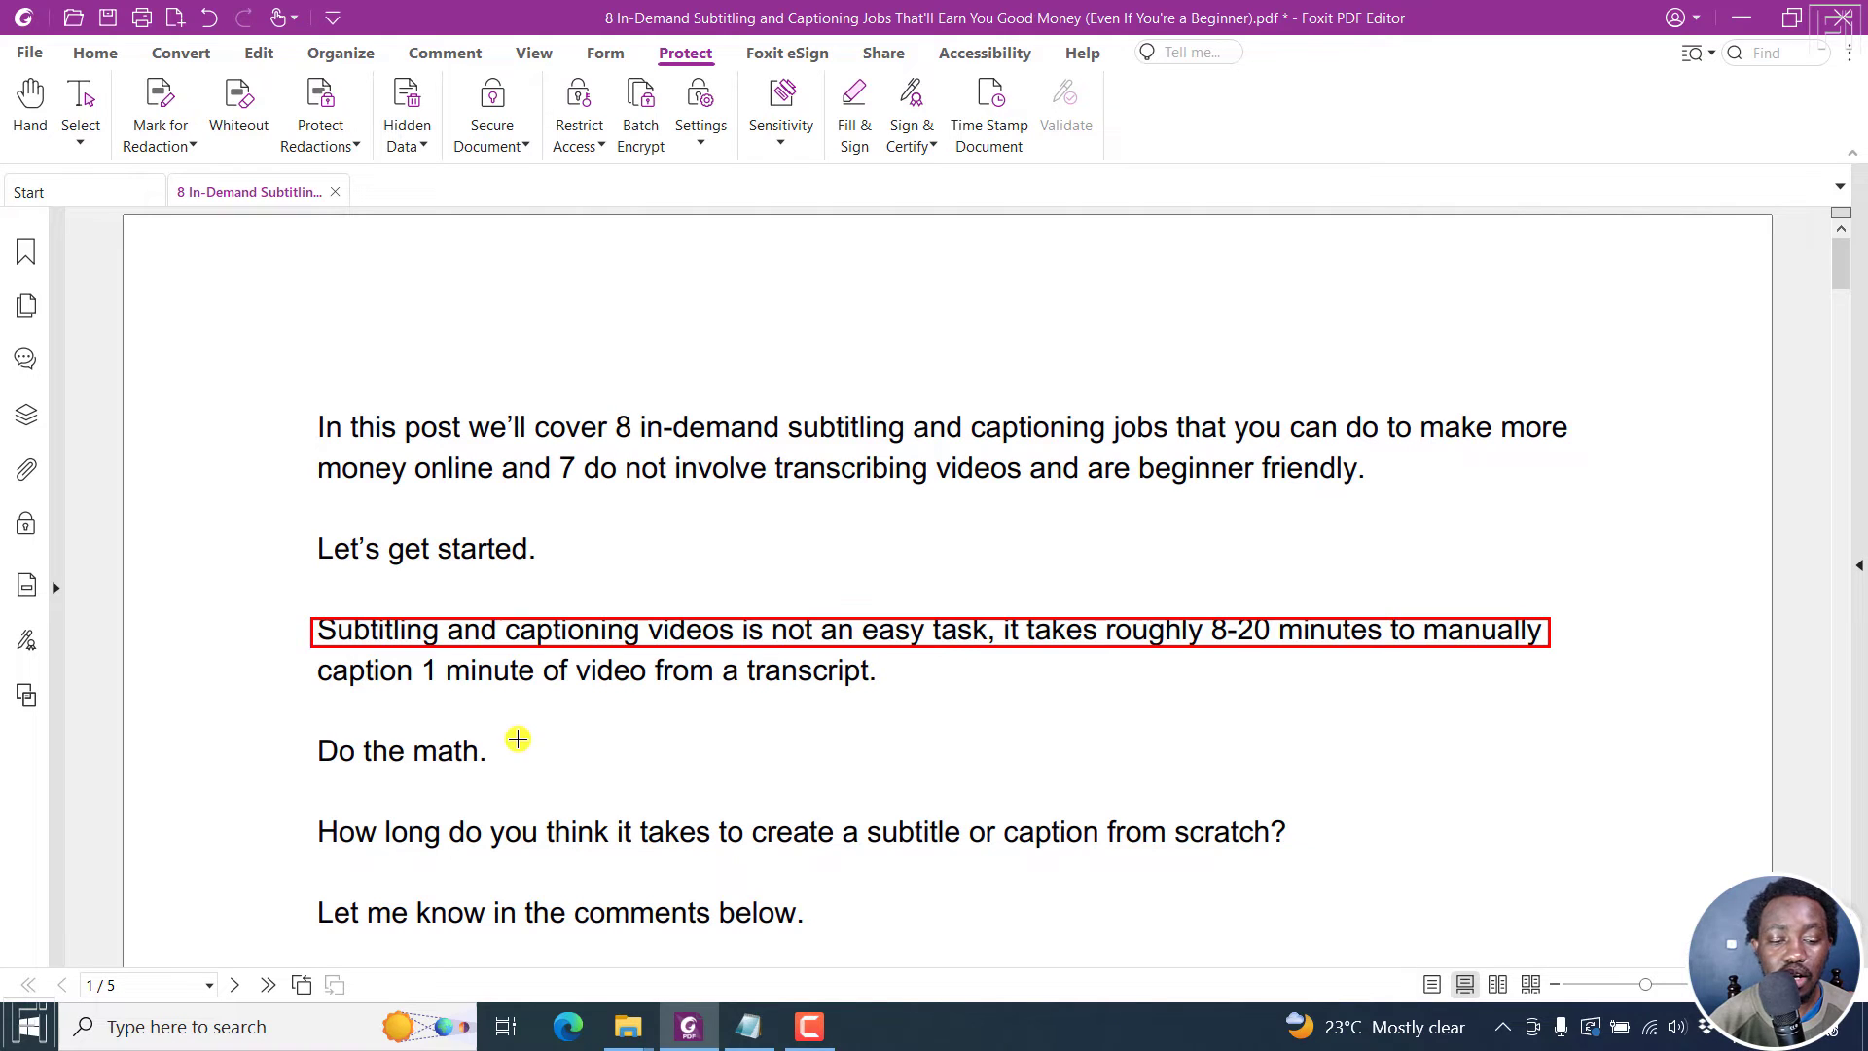
{"action": "left_click_drag", "start_coordinate": [312, 815], "coordinate": [1291, 851]}
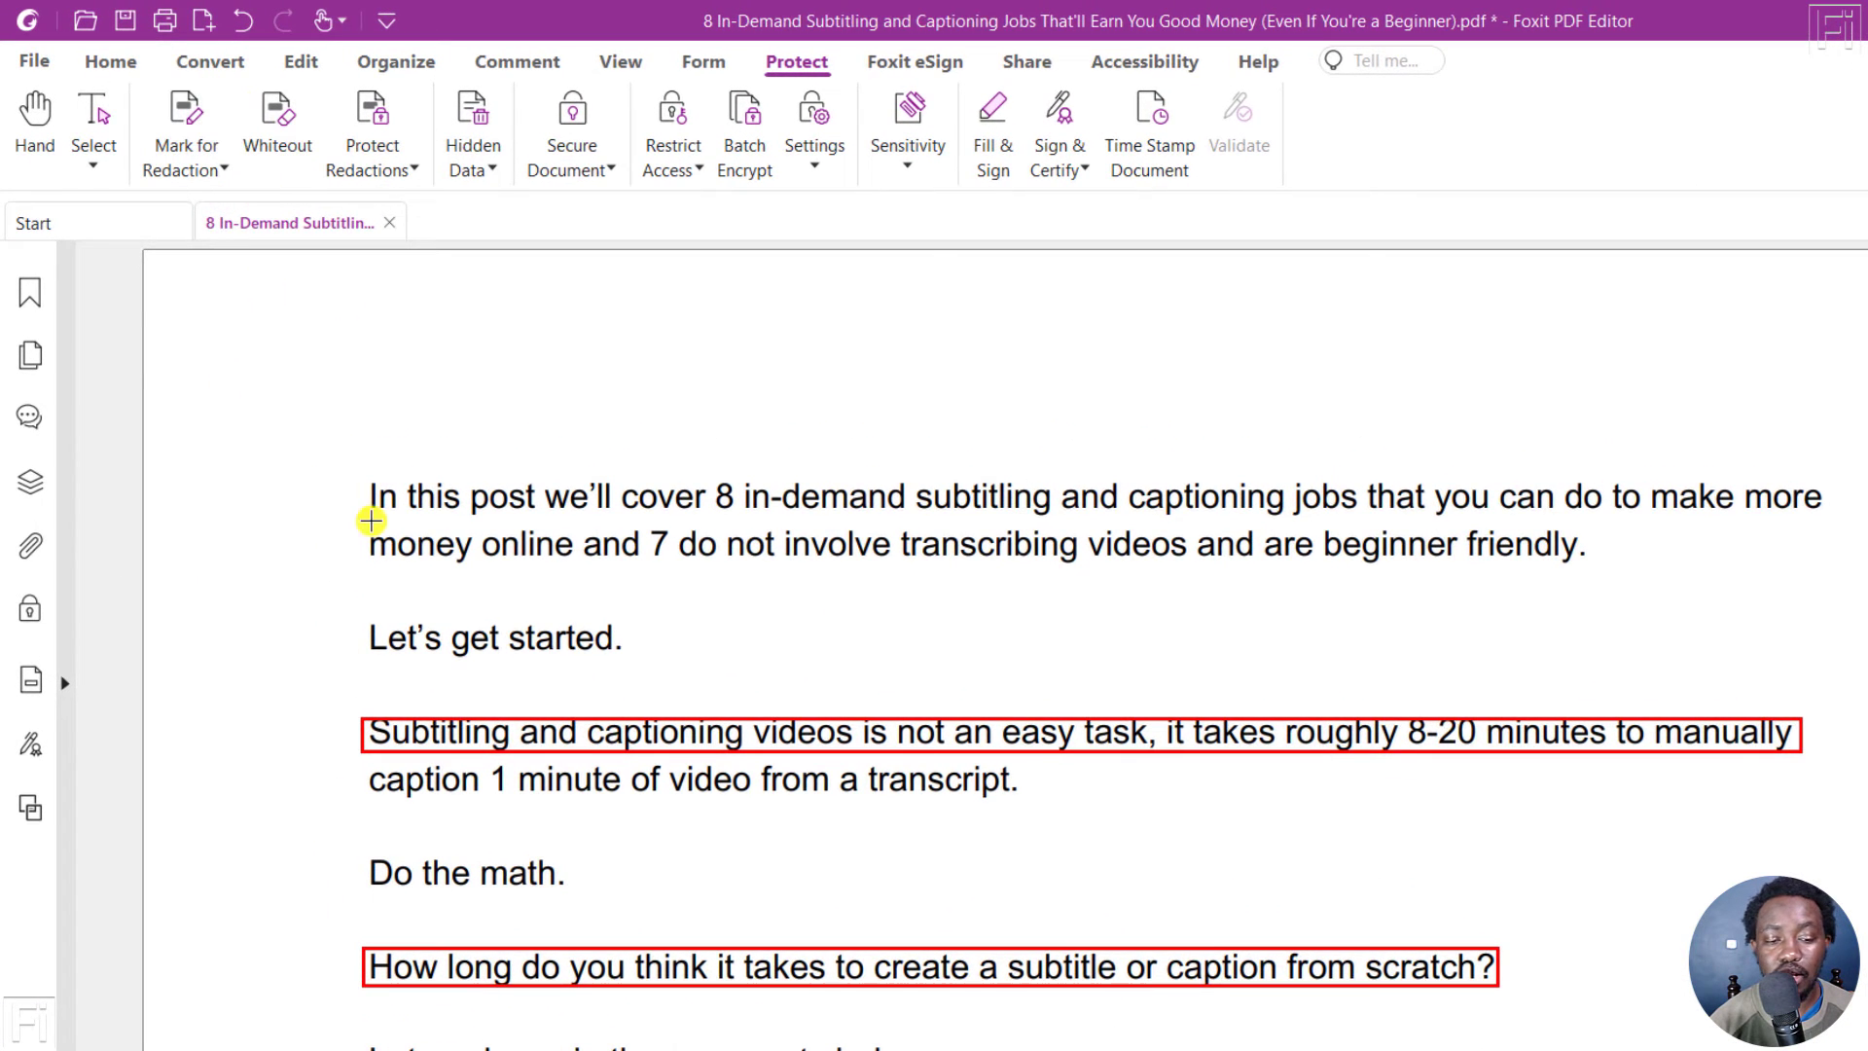
Apply the marked redactions permanently to the document.
{"action": "left_click", "coordinate": [224, 171]}
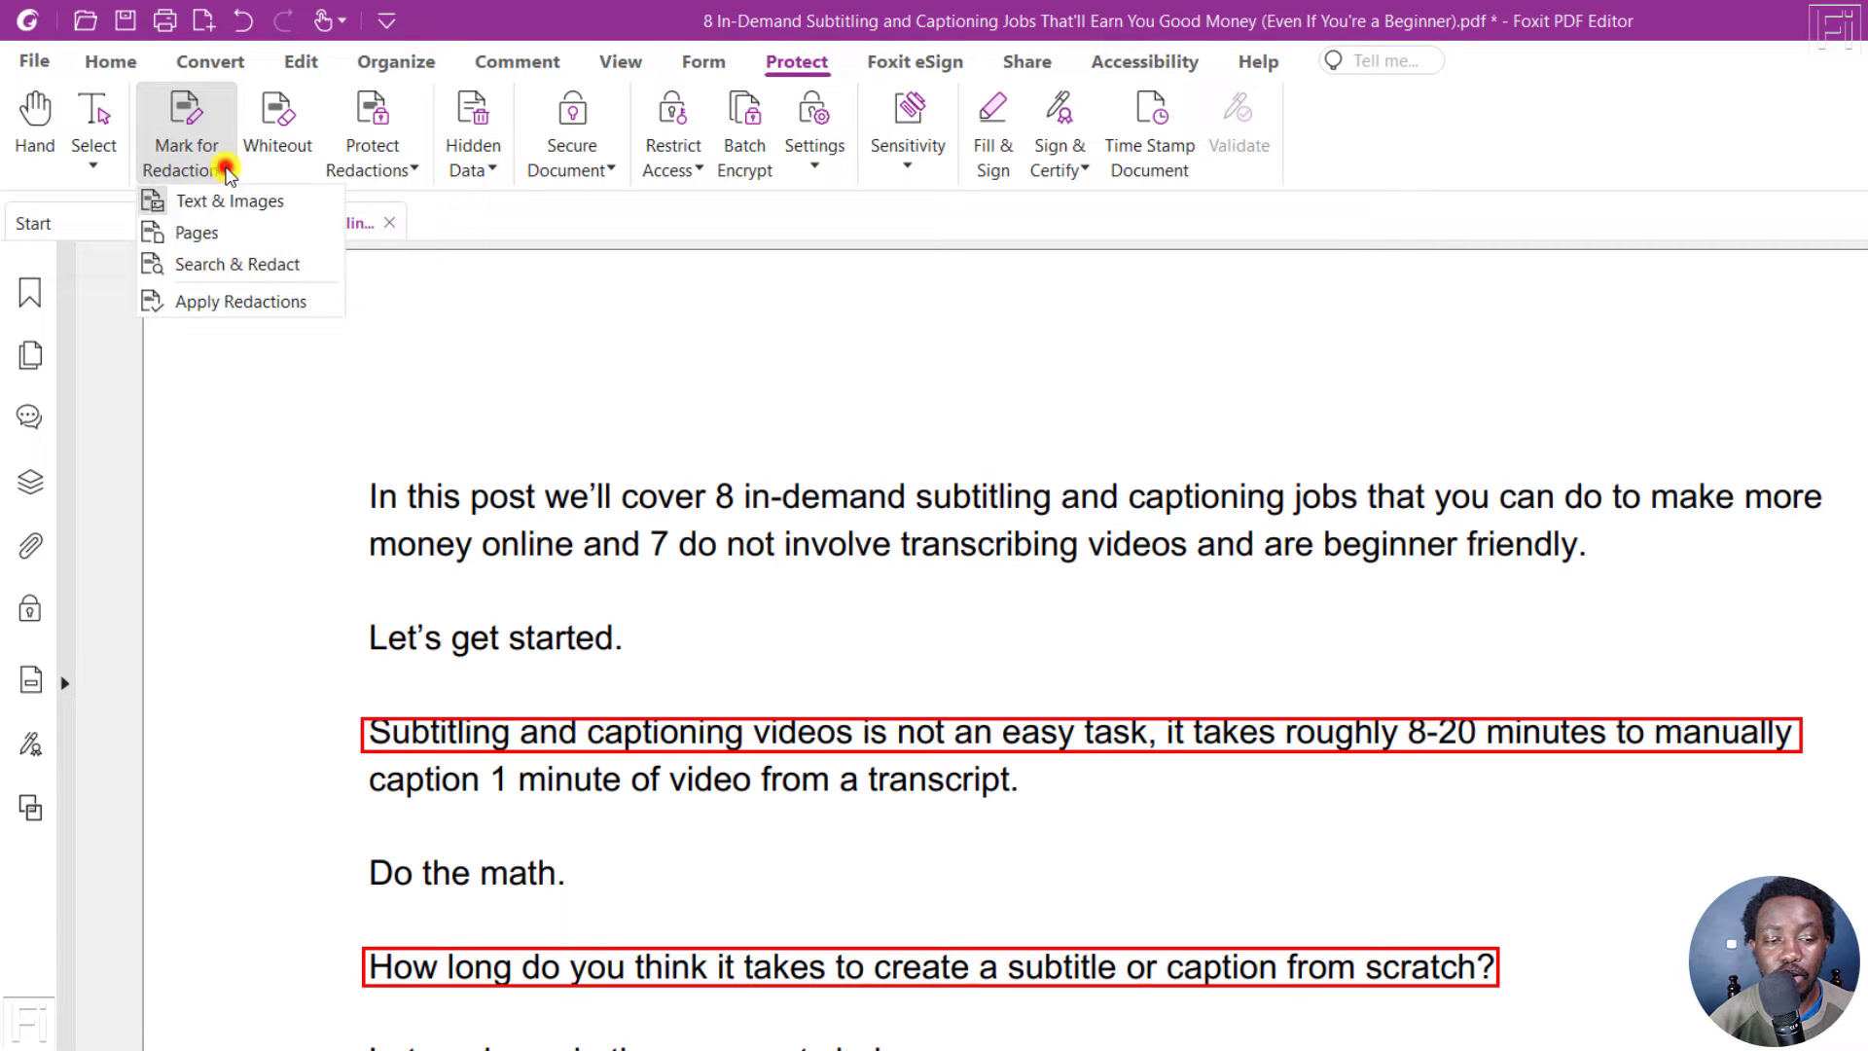
{"action": "left_click", "coordinate": [232, 301]}
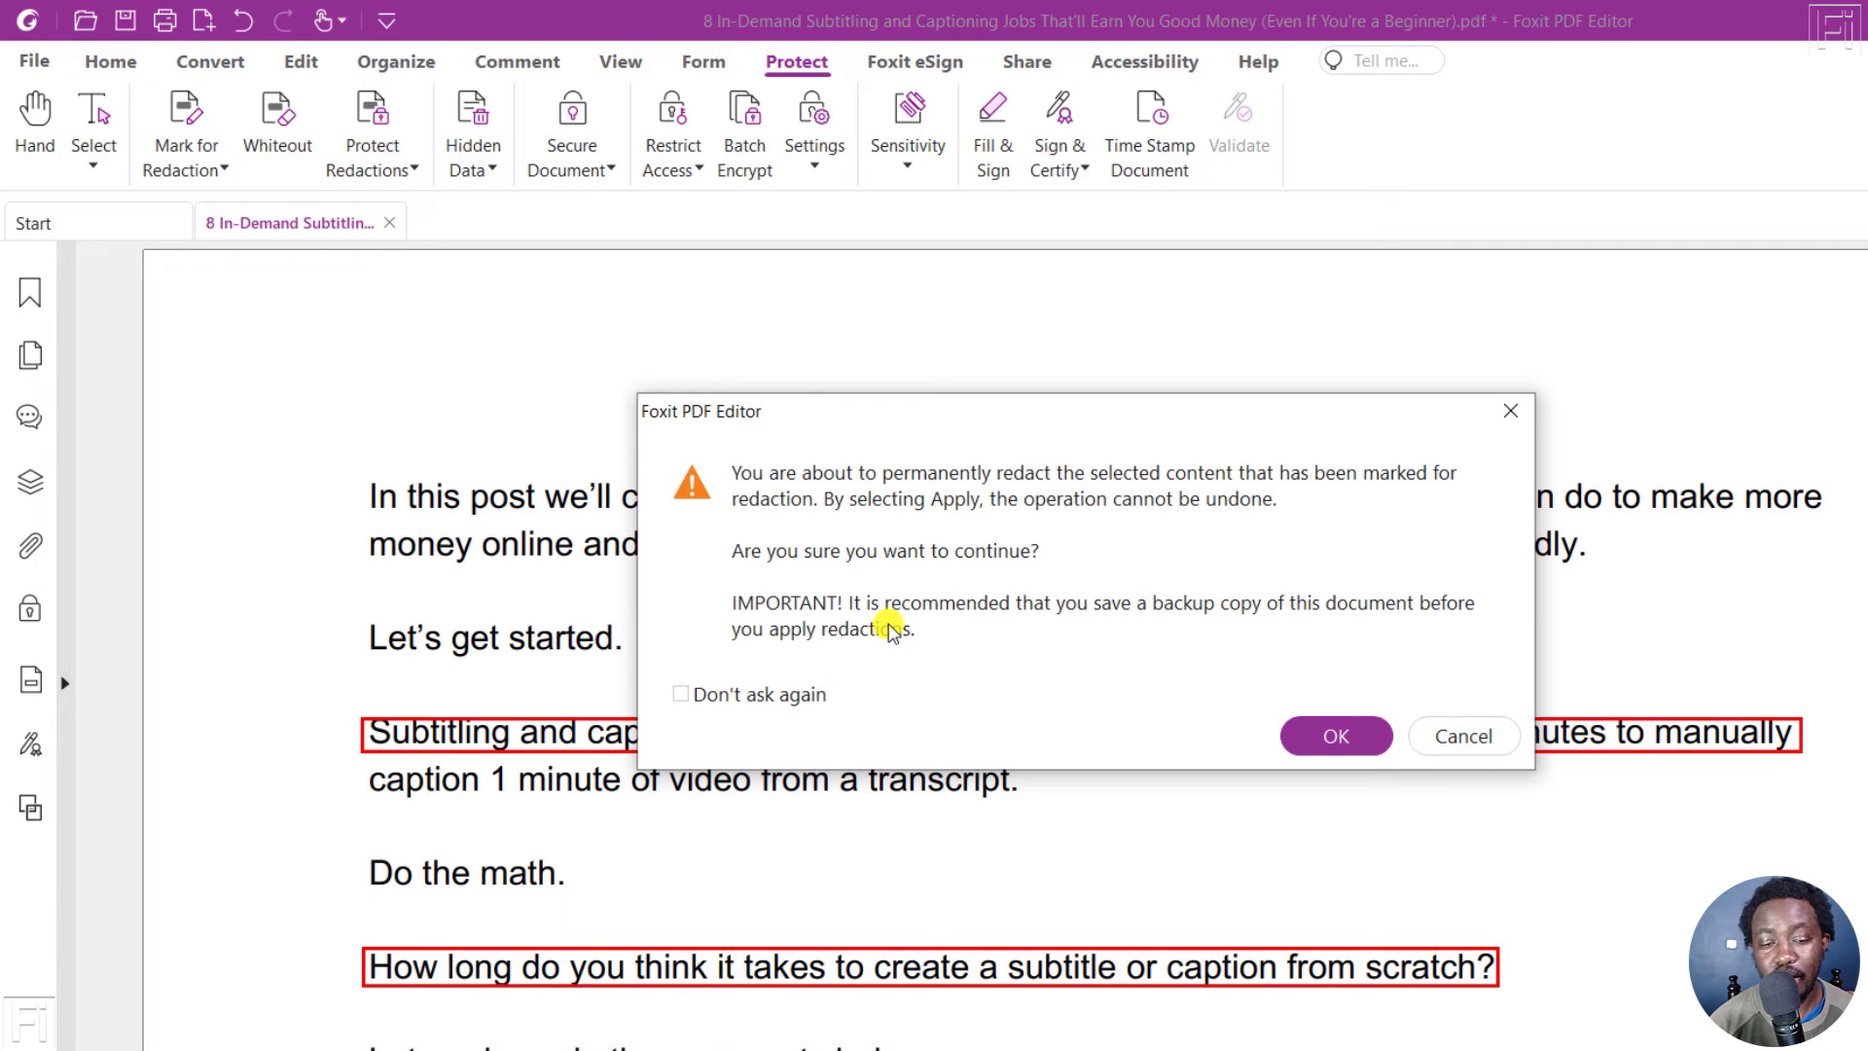
{"action": "left_click", "coordinate": [1328, 736]}
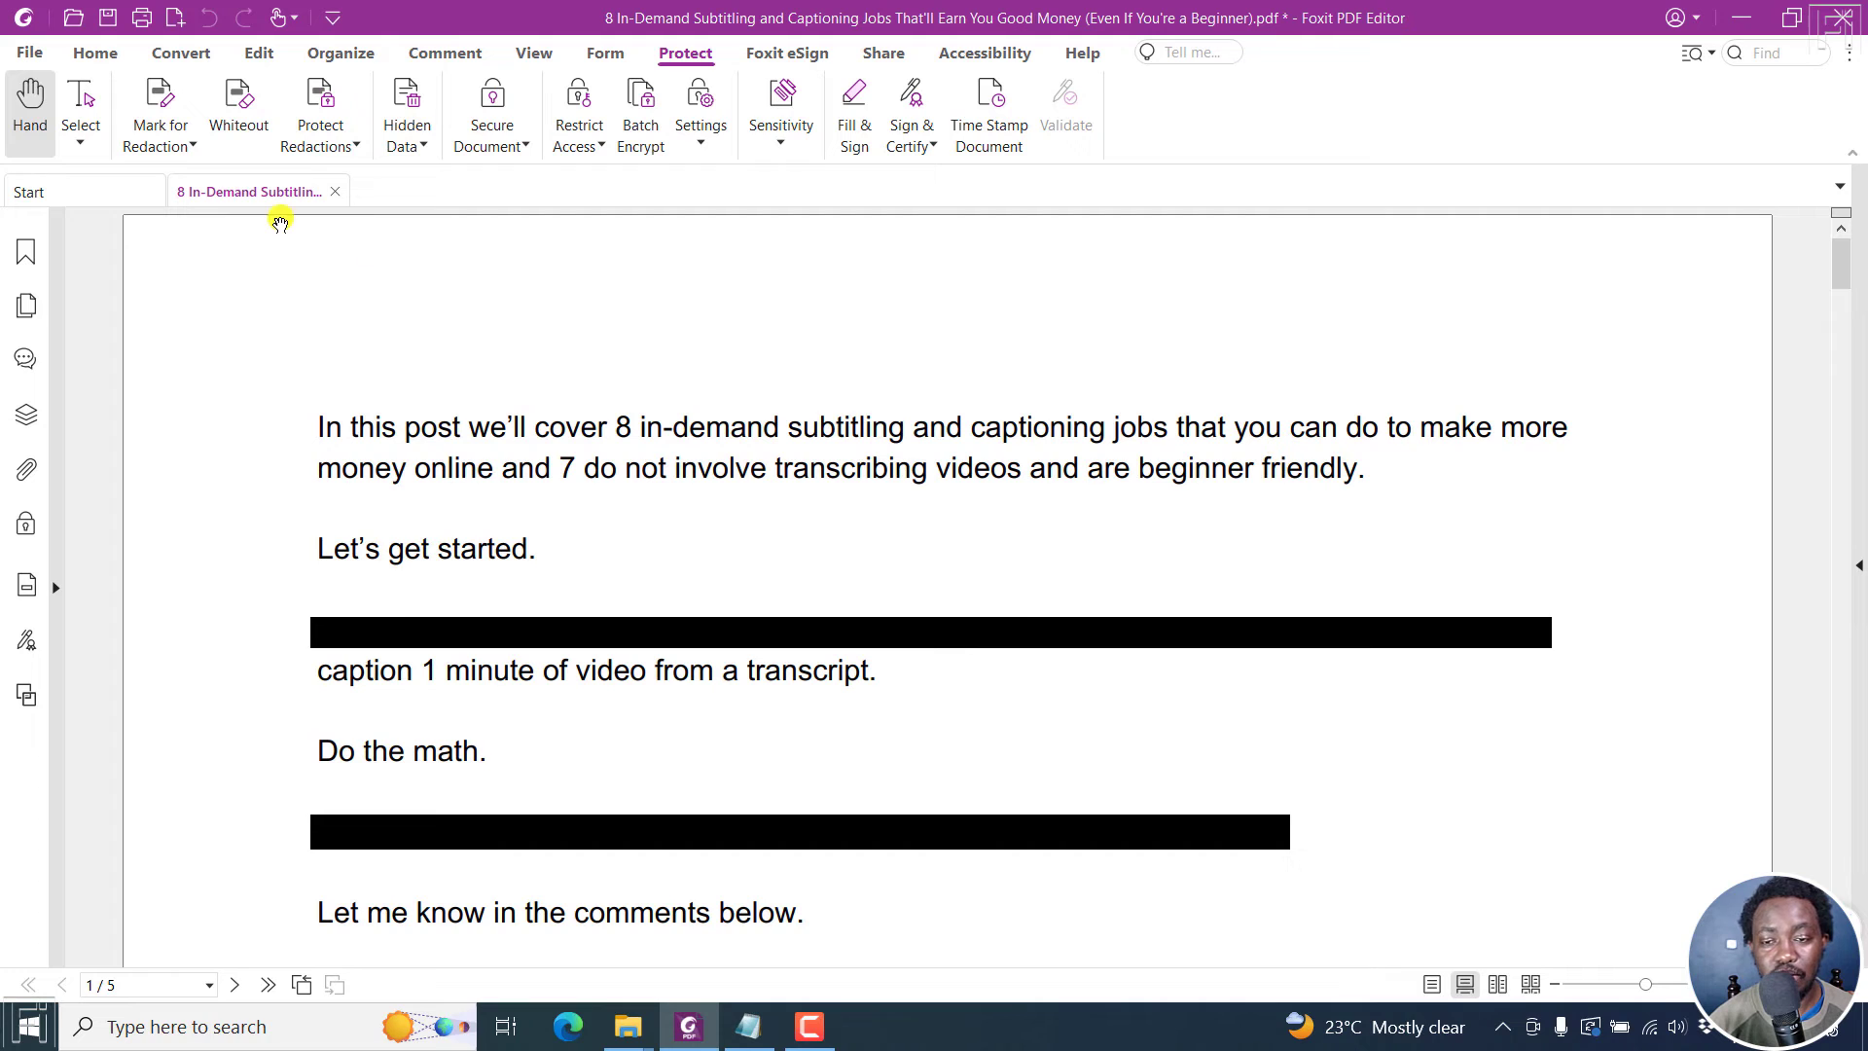
Save the document as a new PDF in the PDF Files folder, adding " - Redacted" to the end of its file name.
{"action": "left_click", "coordinate": [95, 53]}
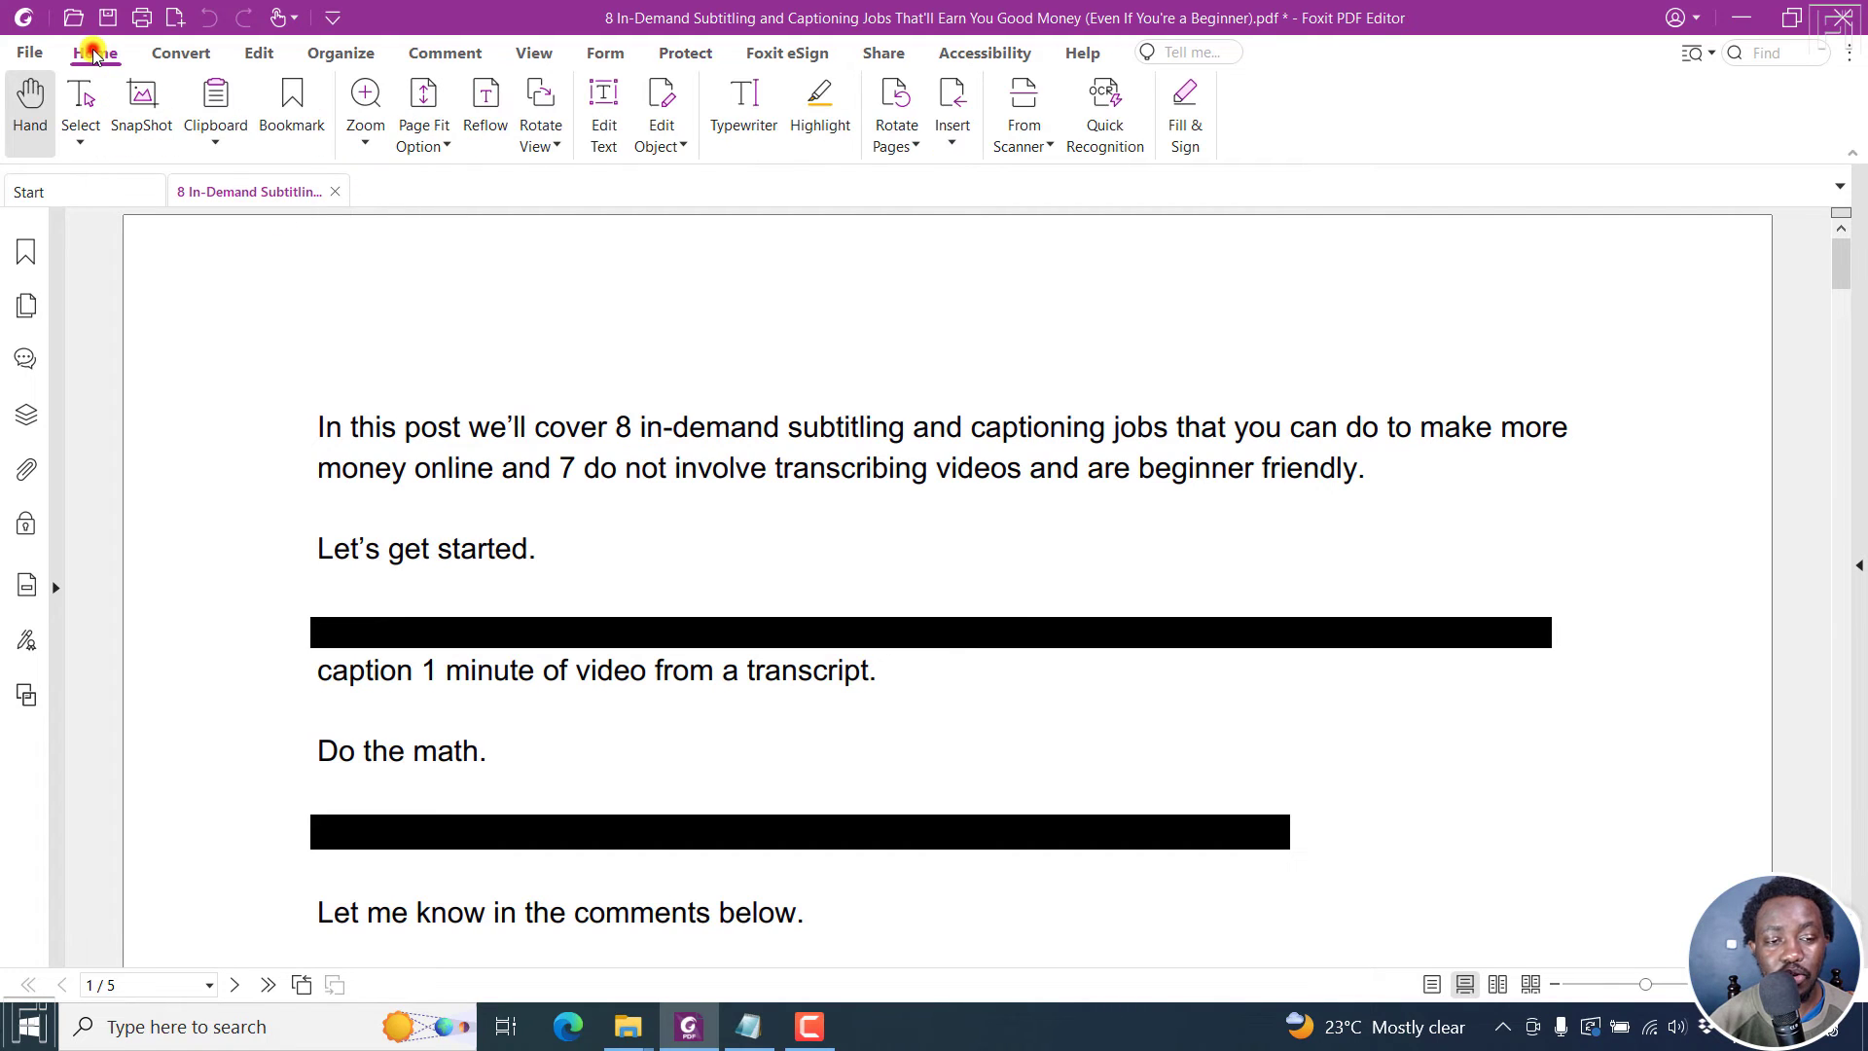
{"action": "left_click", "coordinate": [29, 52]}
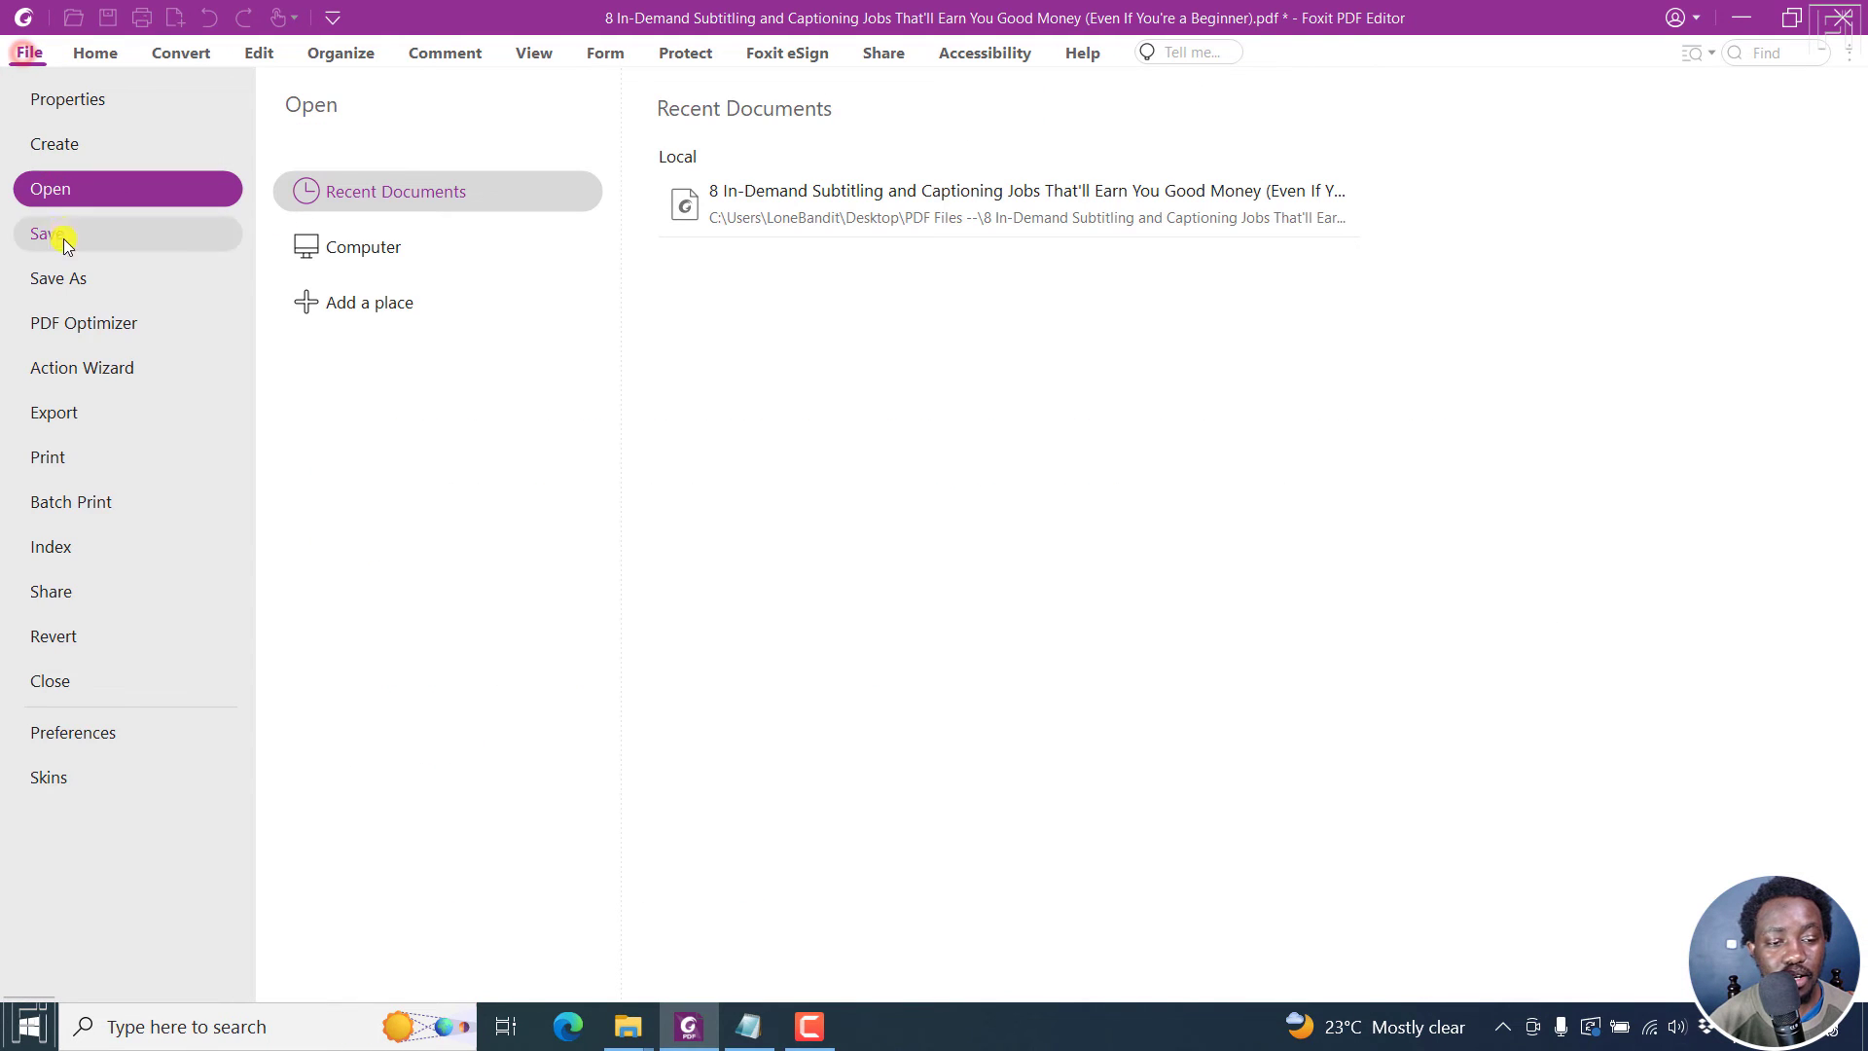
{"action": "left_click", "coordinate": [77, 280]}
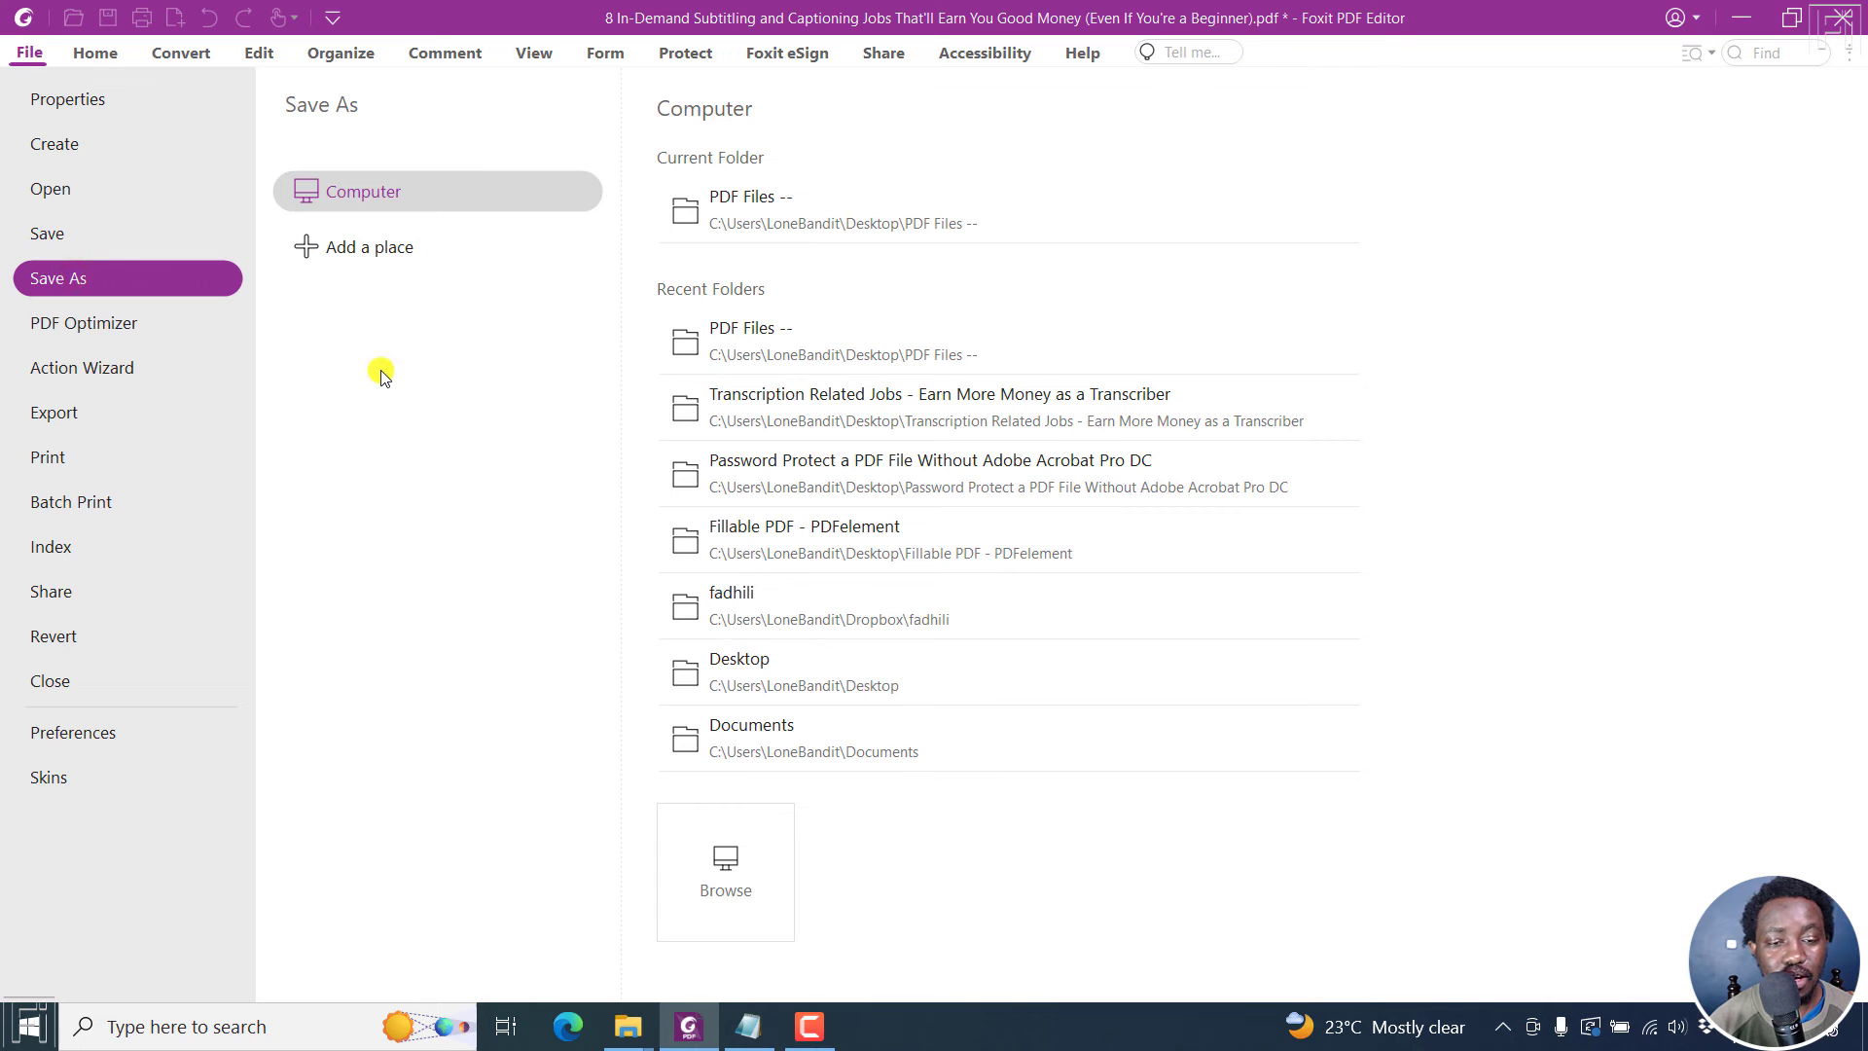
{"action": "left_click", "coordinate": [781, 204]}
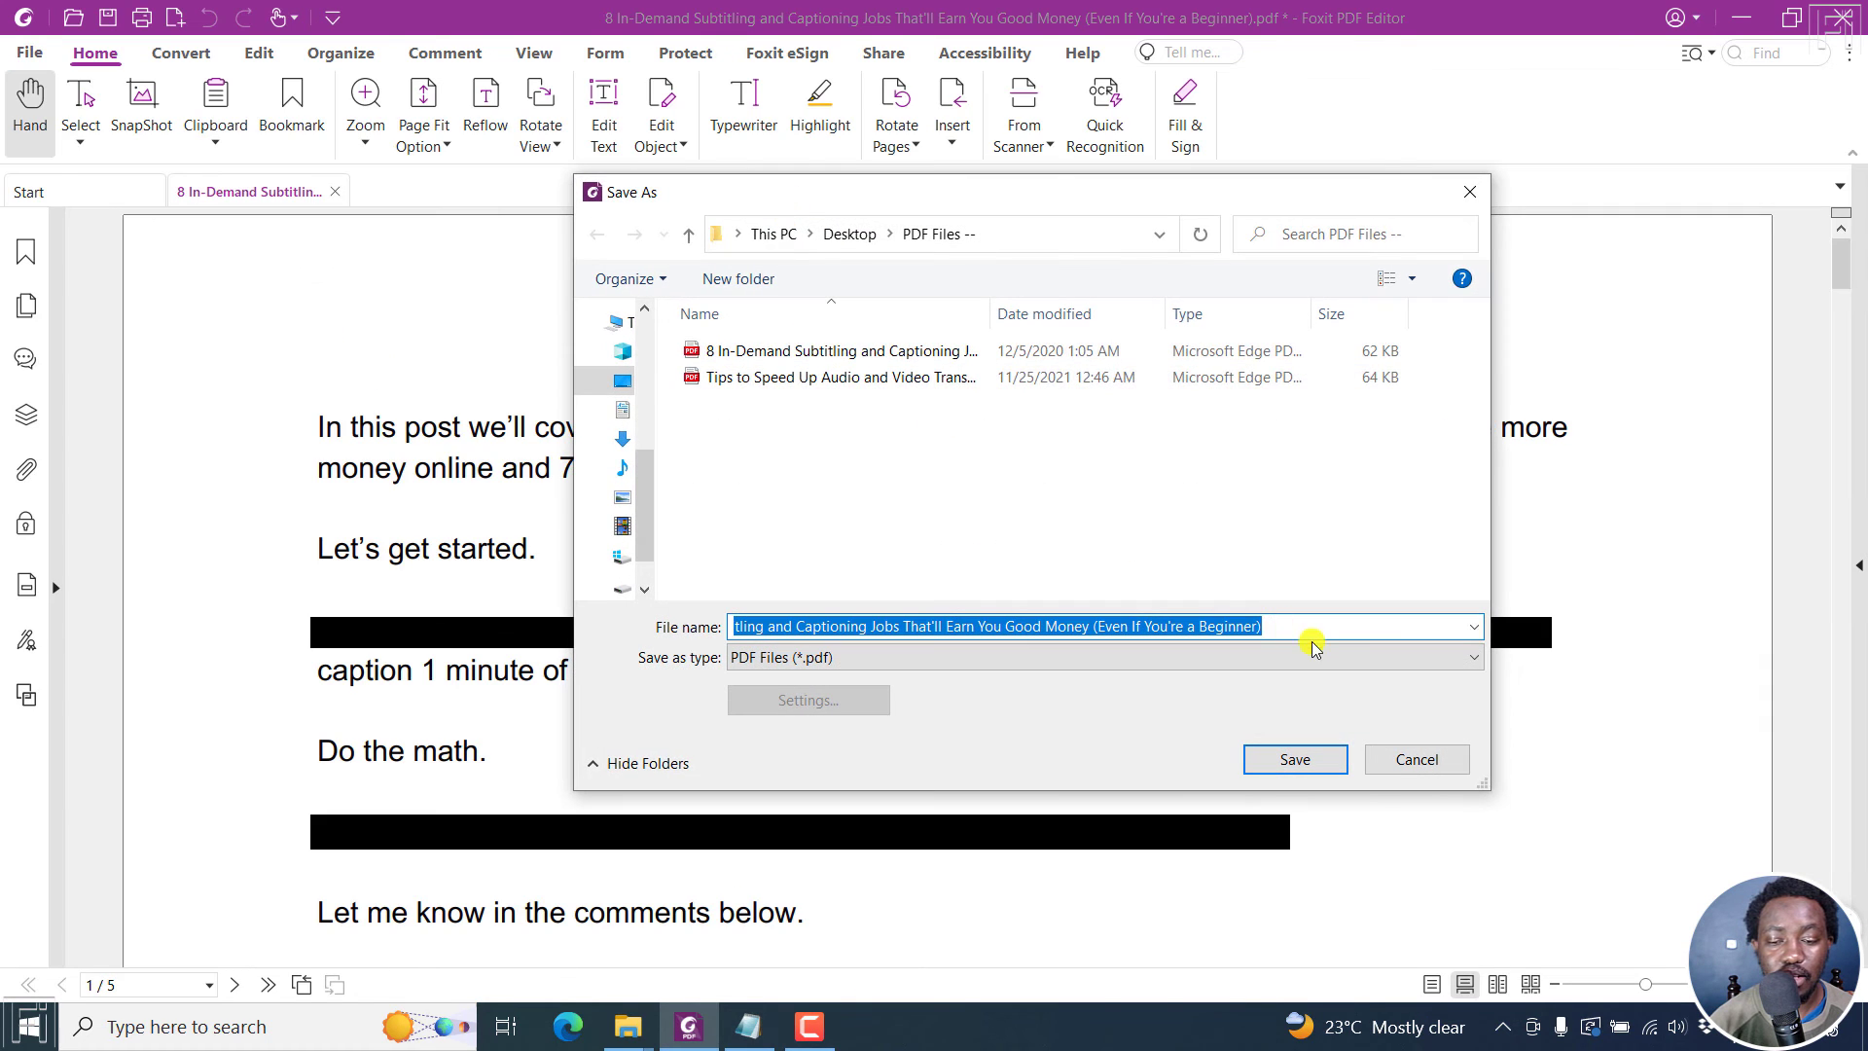
{"action": "left_click", "coordinate": [1286, 625]}
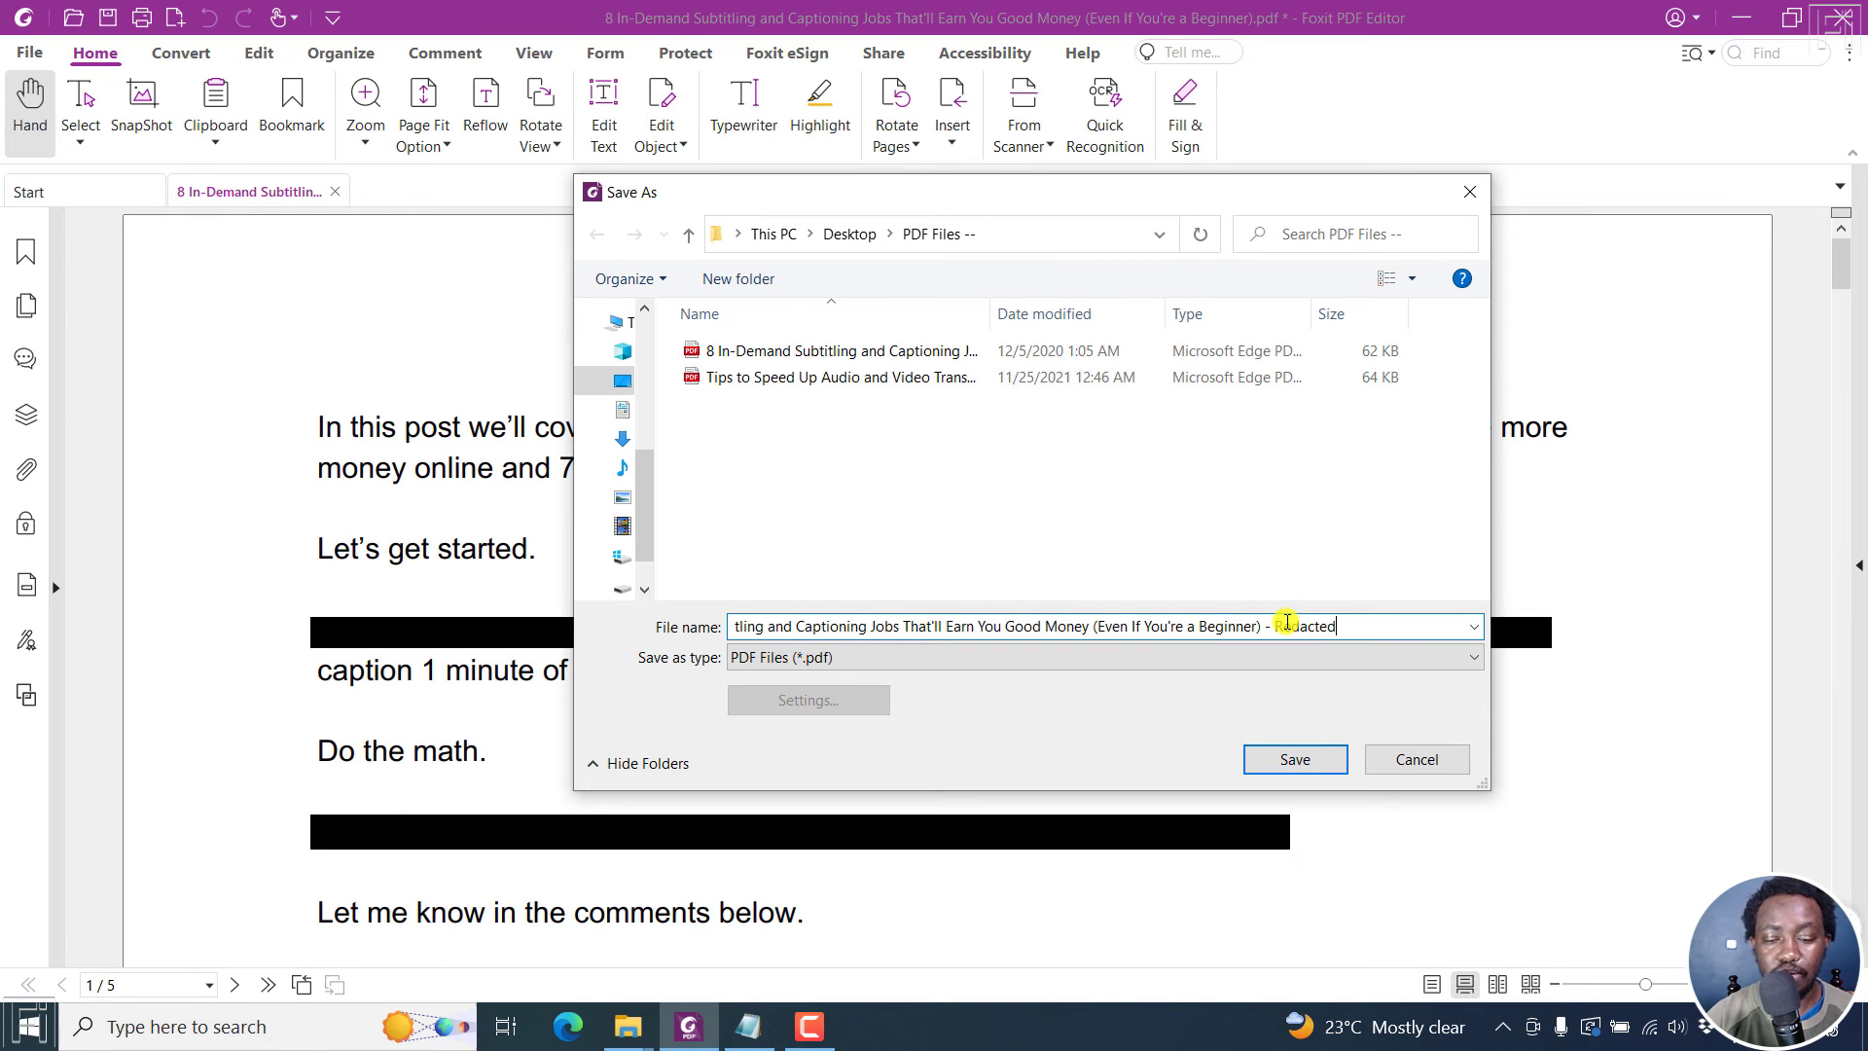
{"action": "left_click", "coordinate": [1295, 760]}
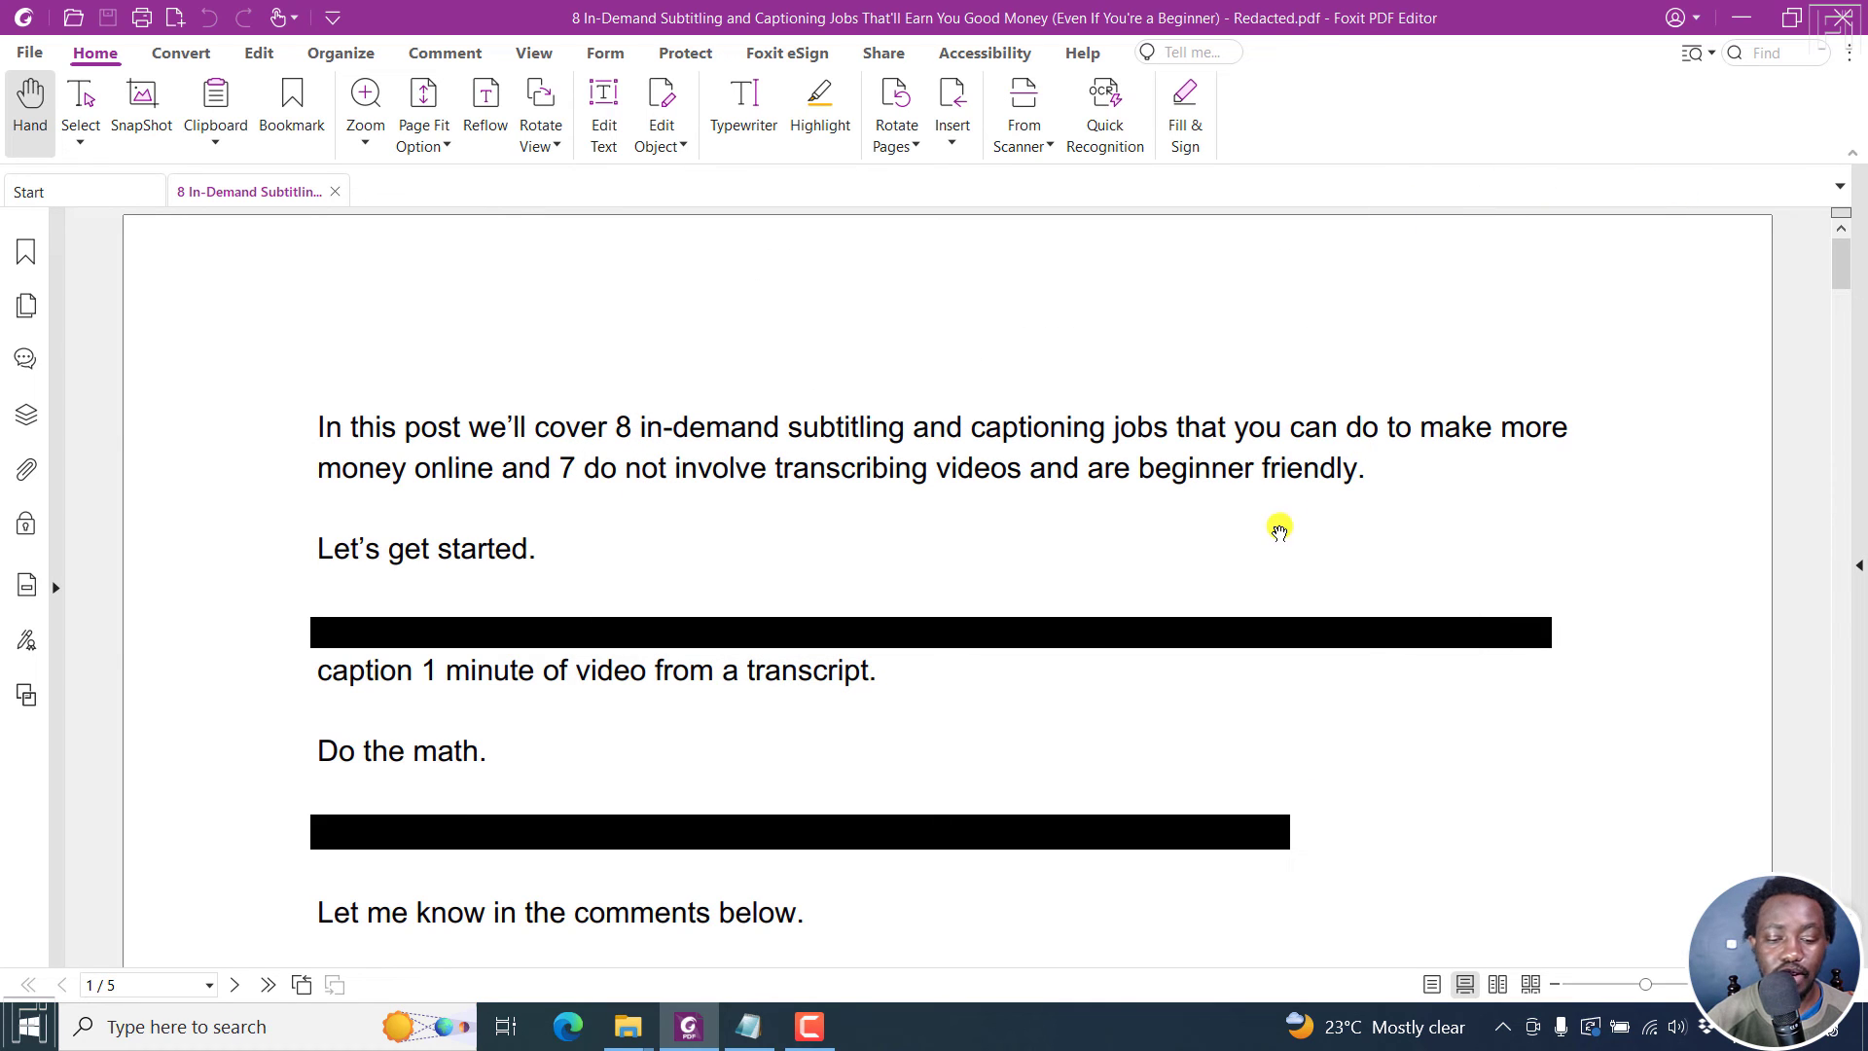
Open the Redacted copy from the PDF Files folder in the browser, test whether the blacked-out lines can be selected, and return to Foxit PDF Editor.
{"action": "mouse_move", "coordinate": [629, 1016]}
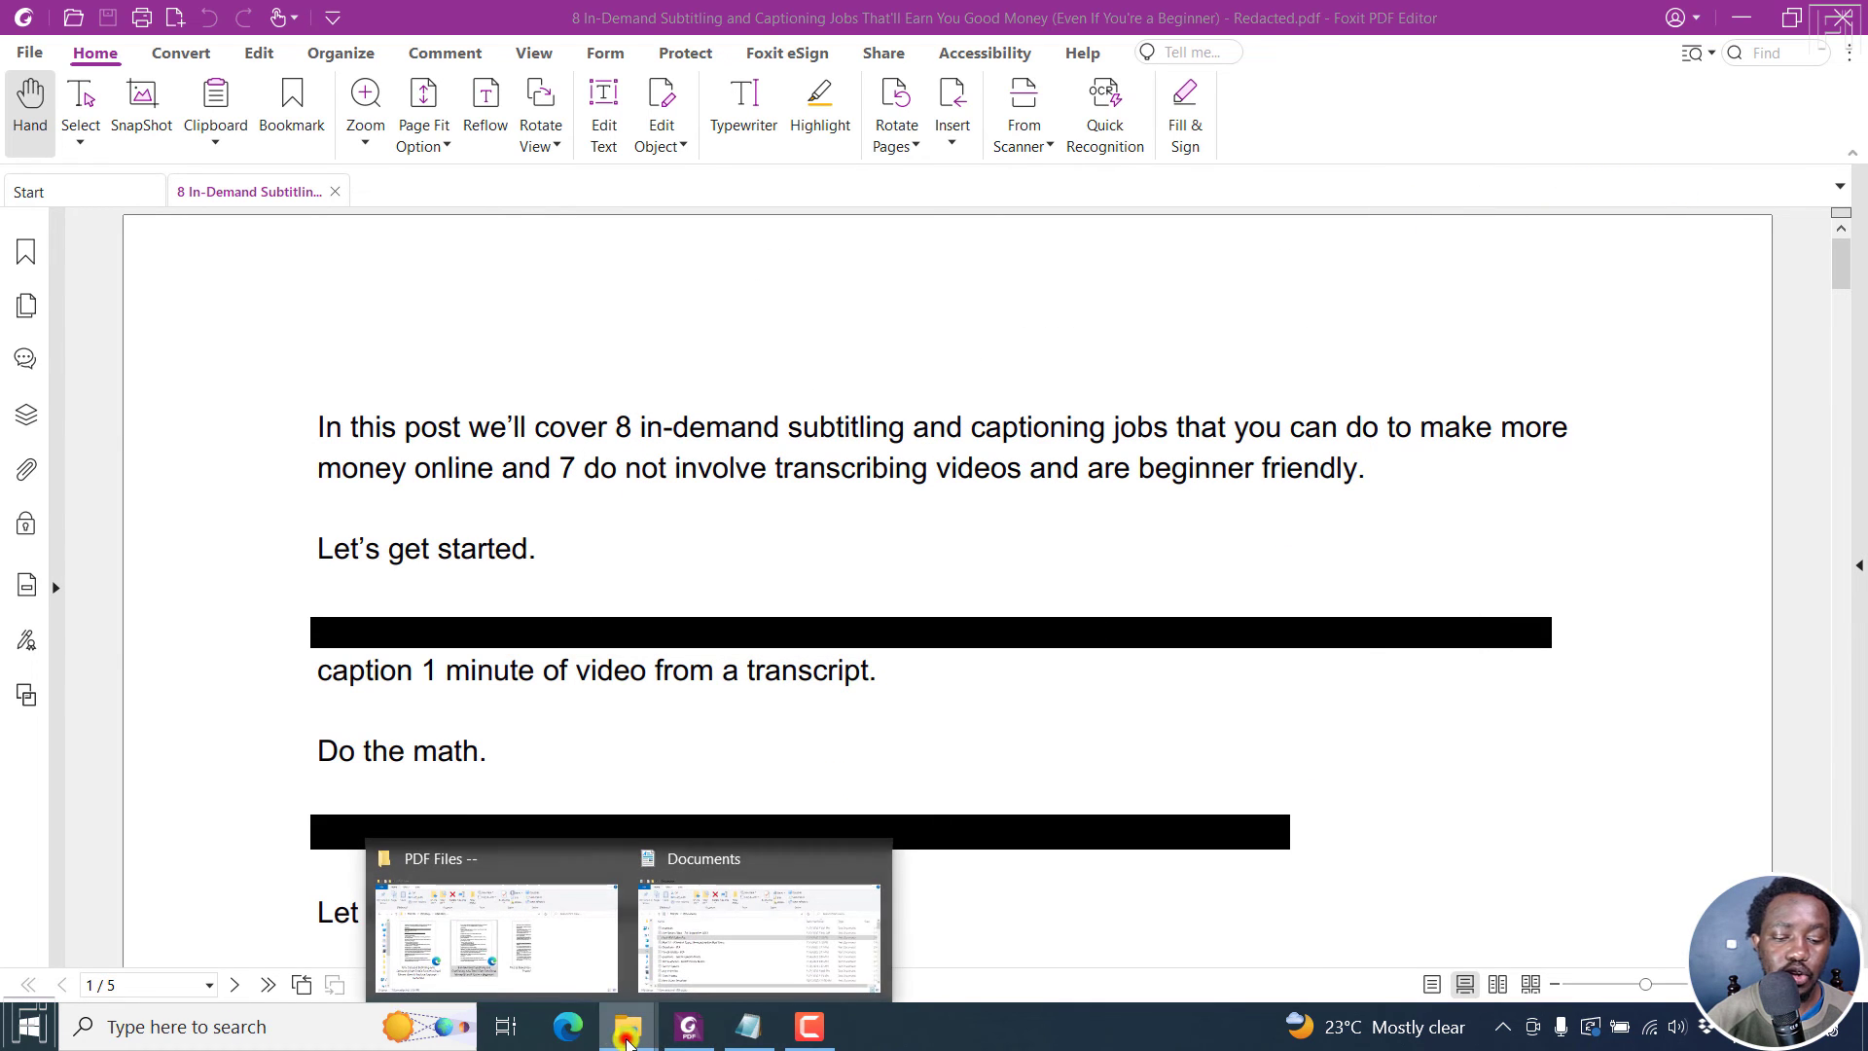
{"action": "left_click", "coordinate": [513, 932]}
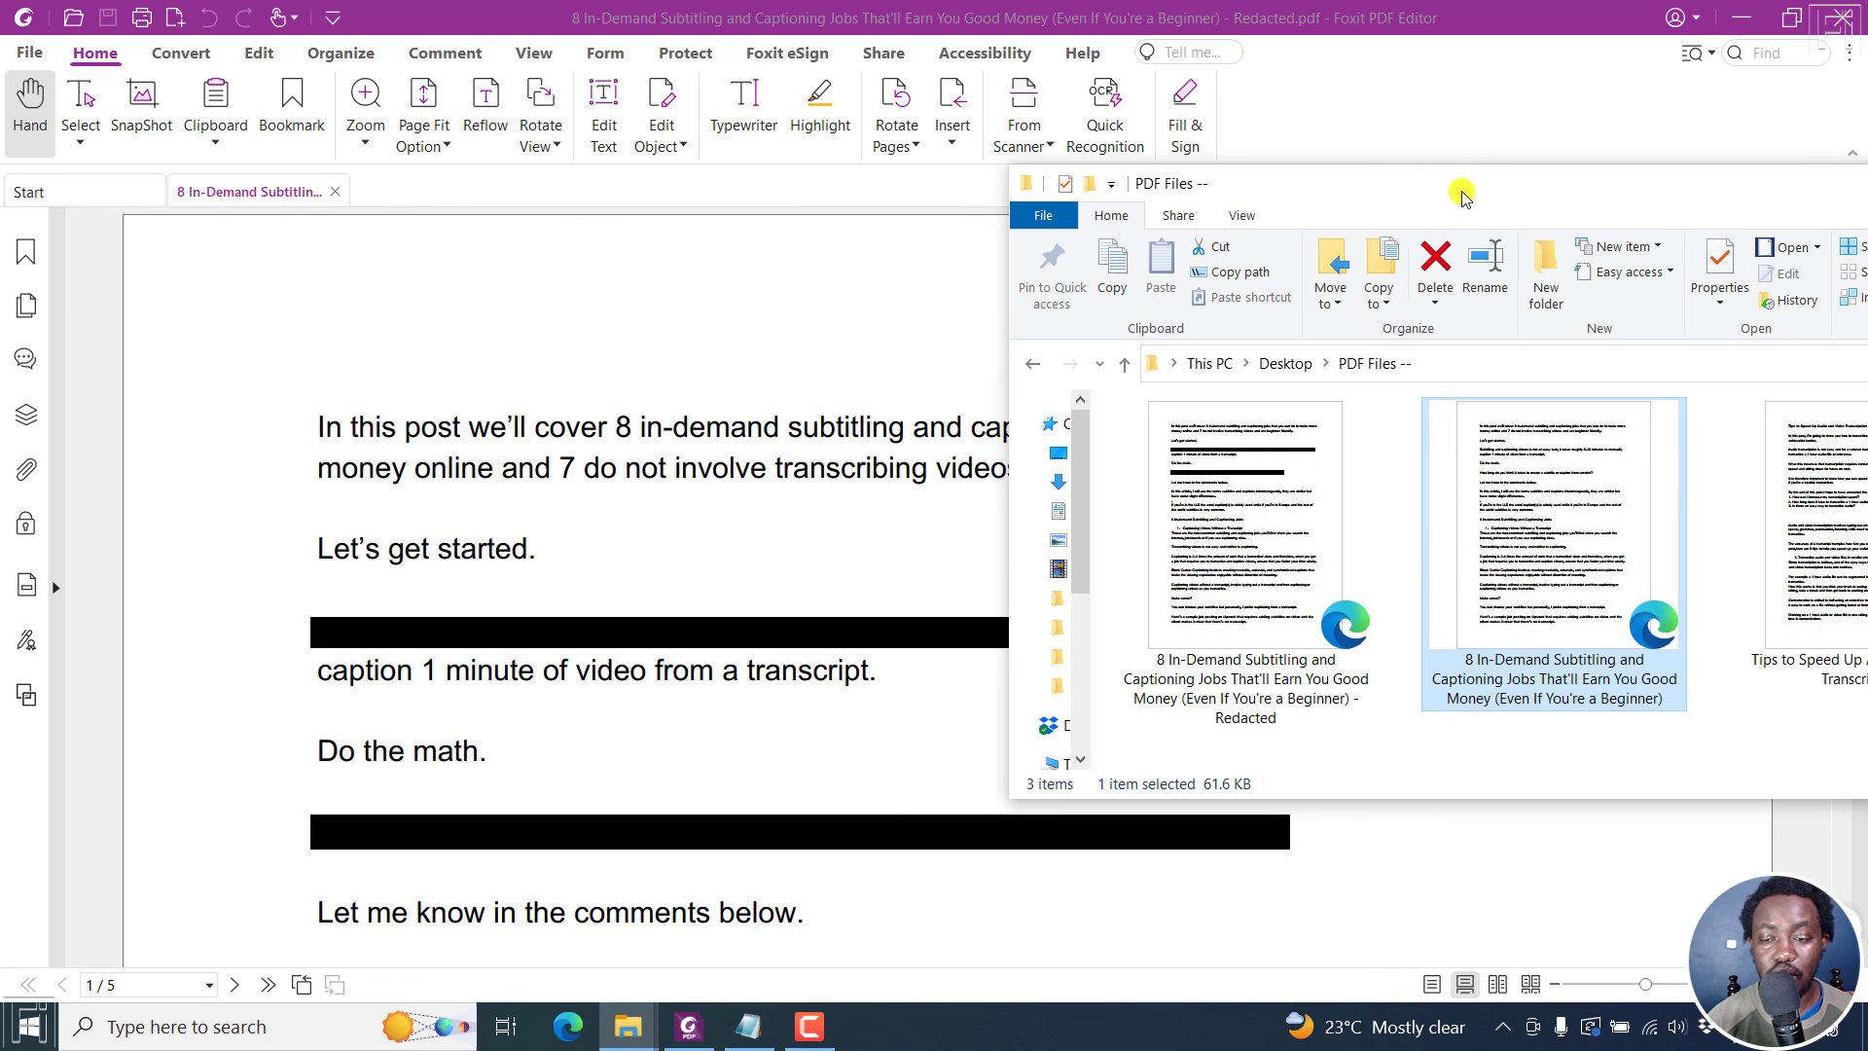
{"action": "left_click_drag", "start_coordinate": [1459, 190], "coordinate": [1009, 171]}
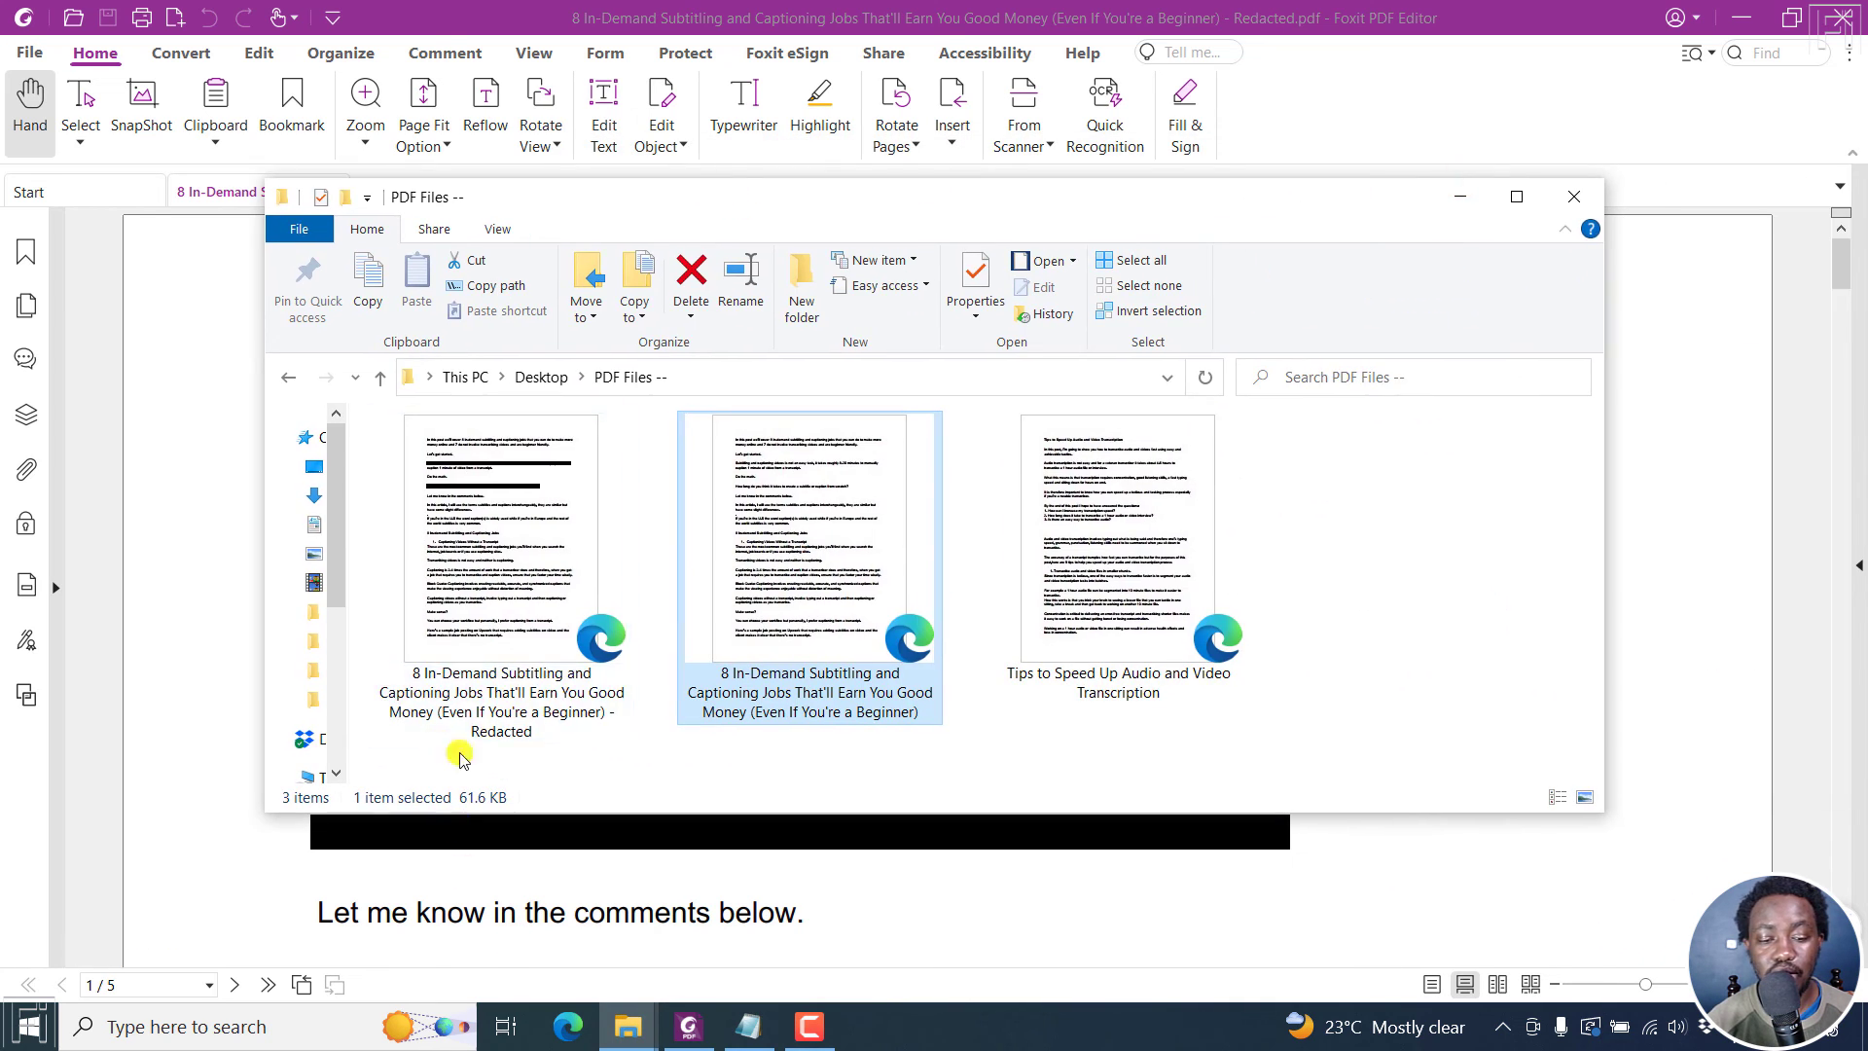
{"action": "left_click", "coordinate": [608, 757]}
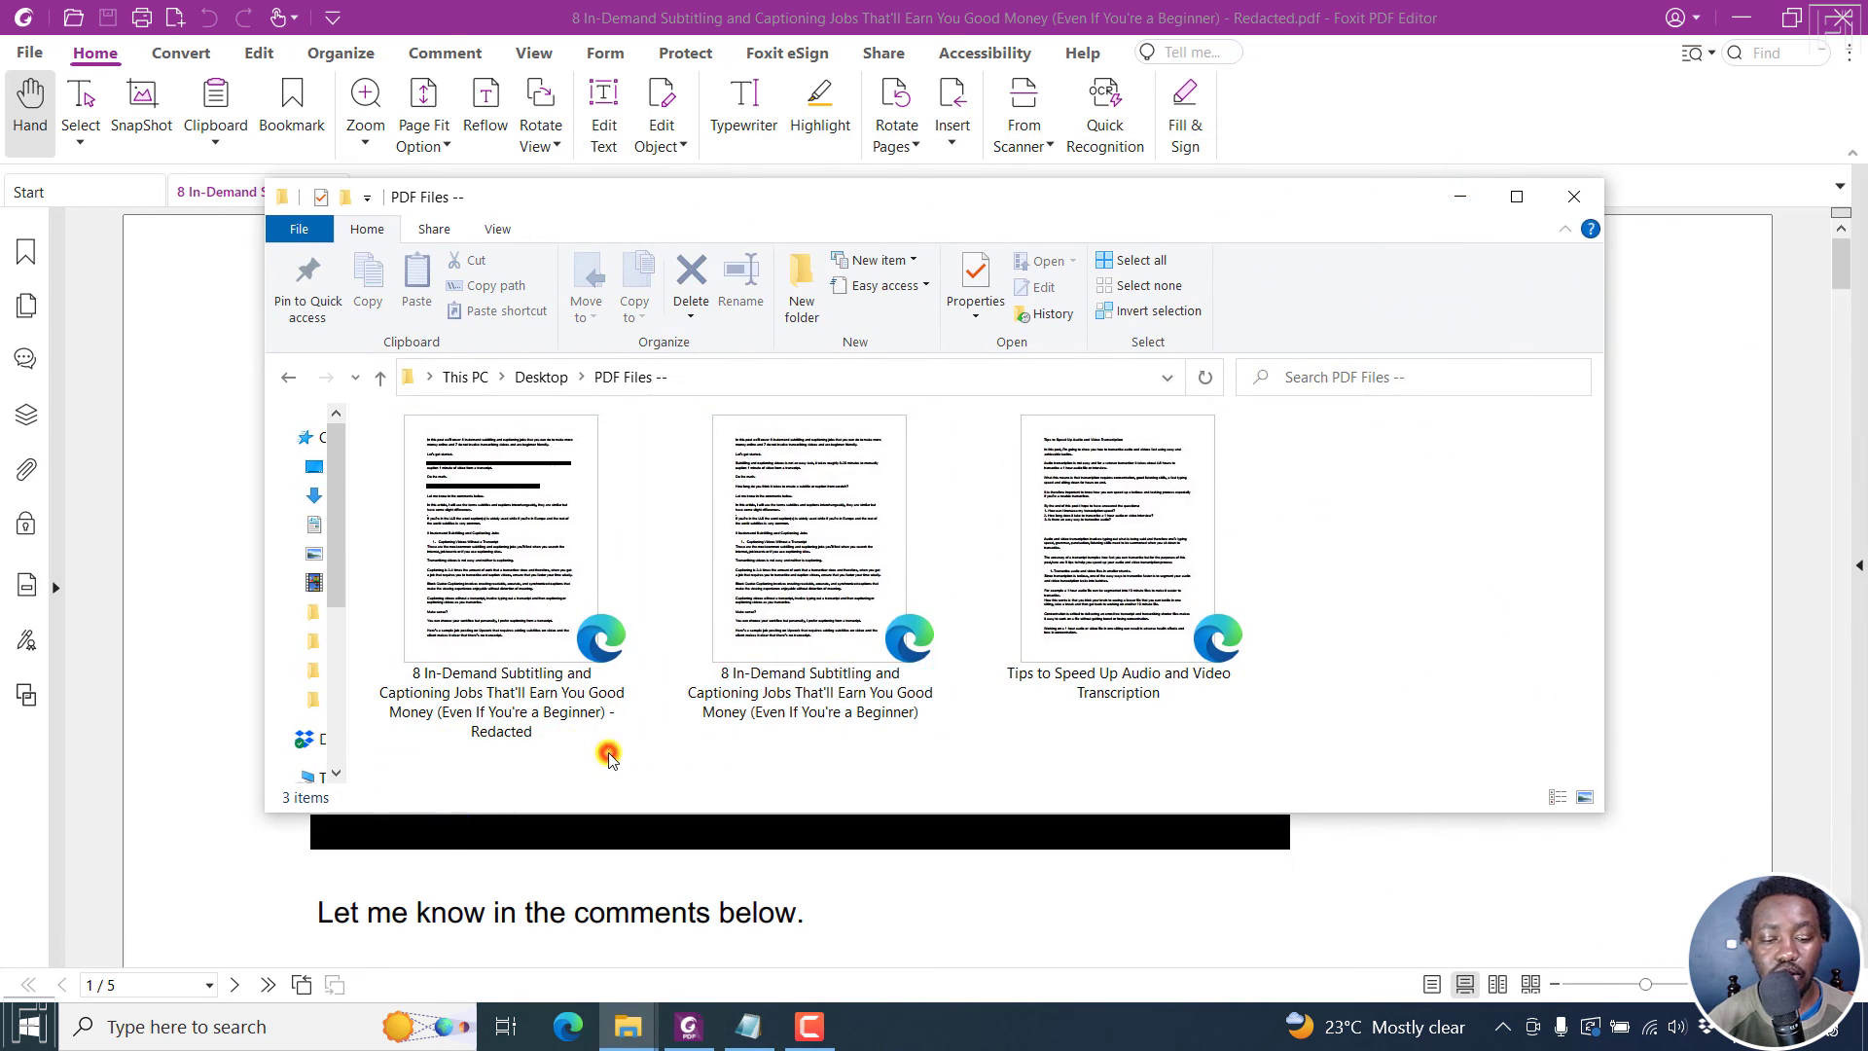
{"action": "double_click", "coordinate": [472, 553]}
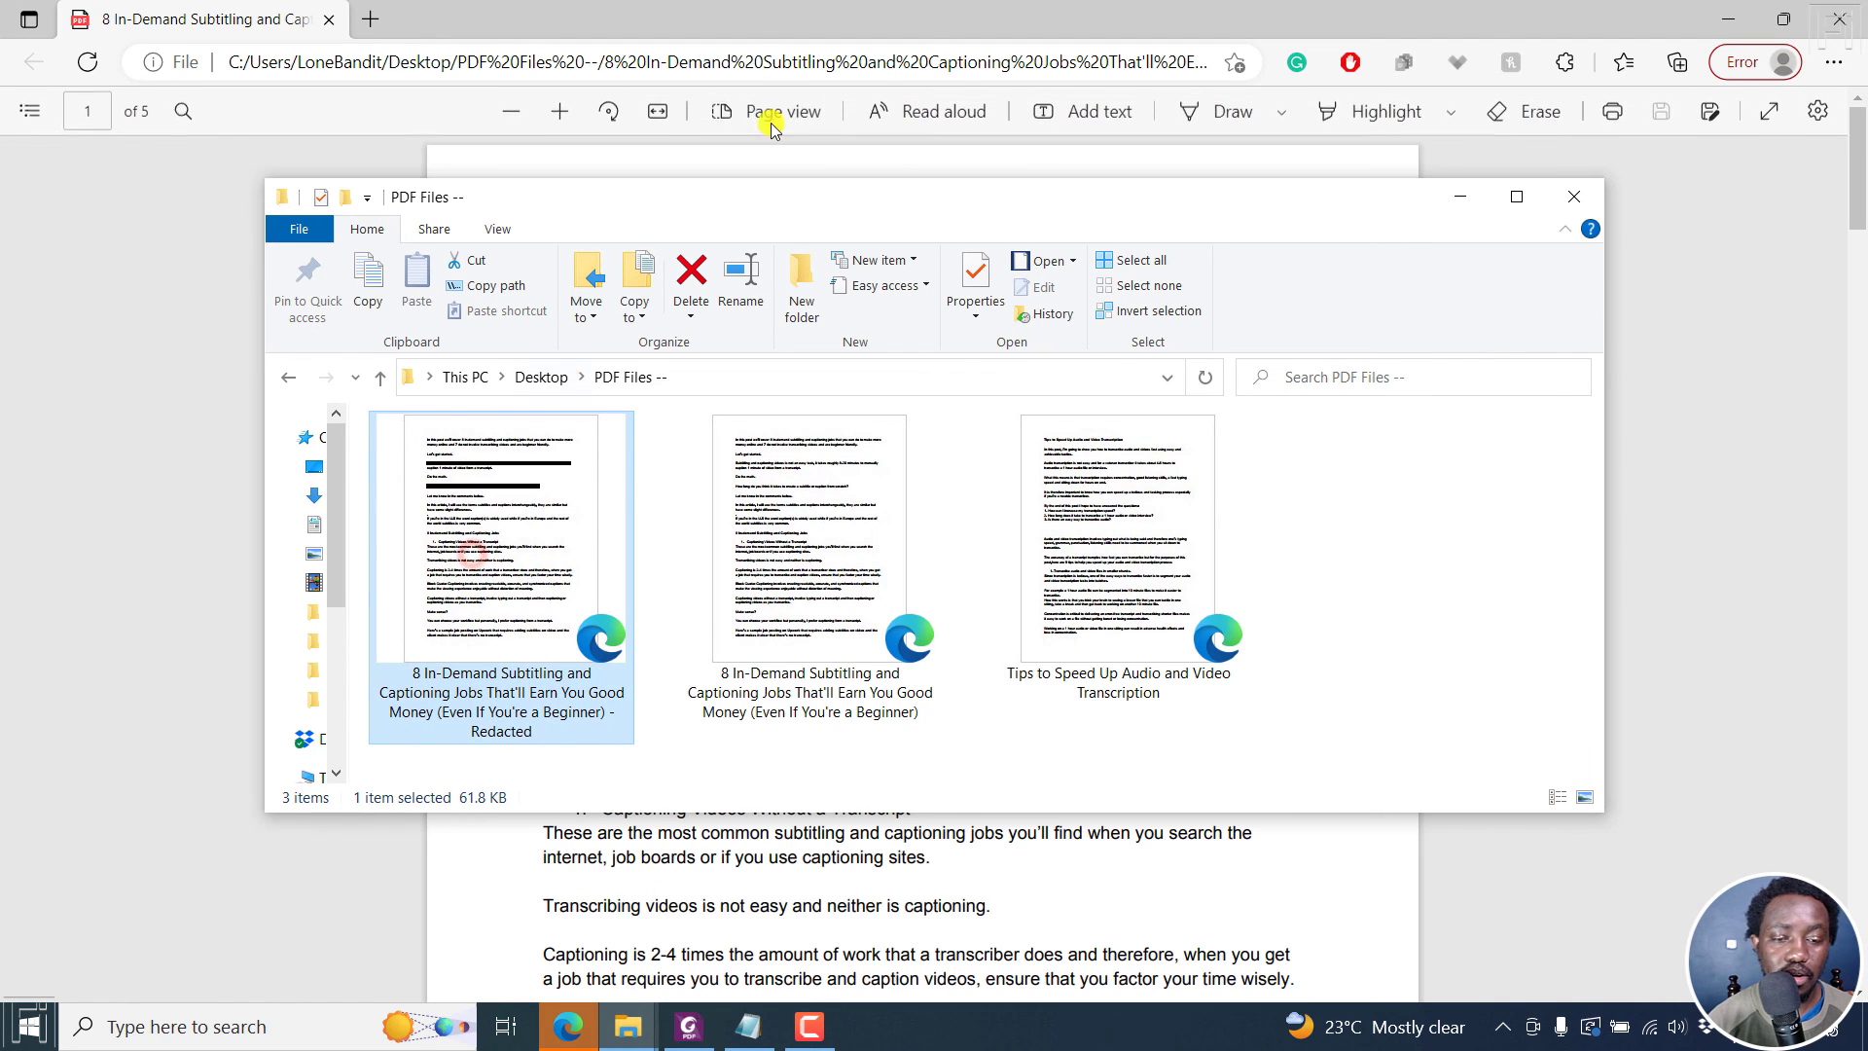
{"action": "left_click", "coordinate": [750, 5]}
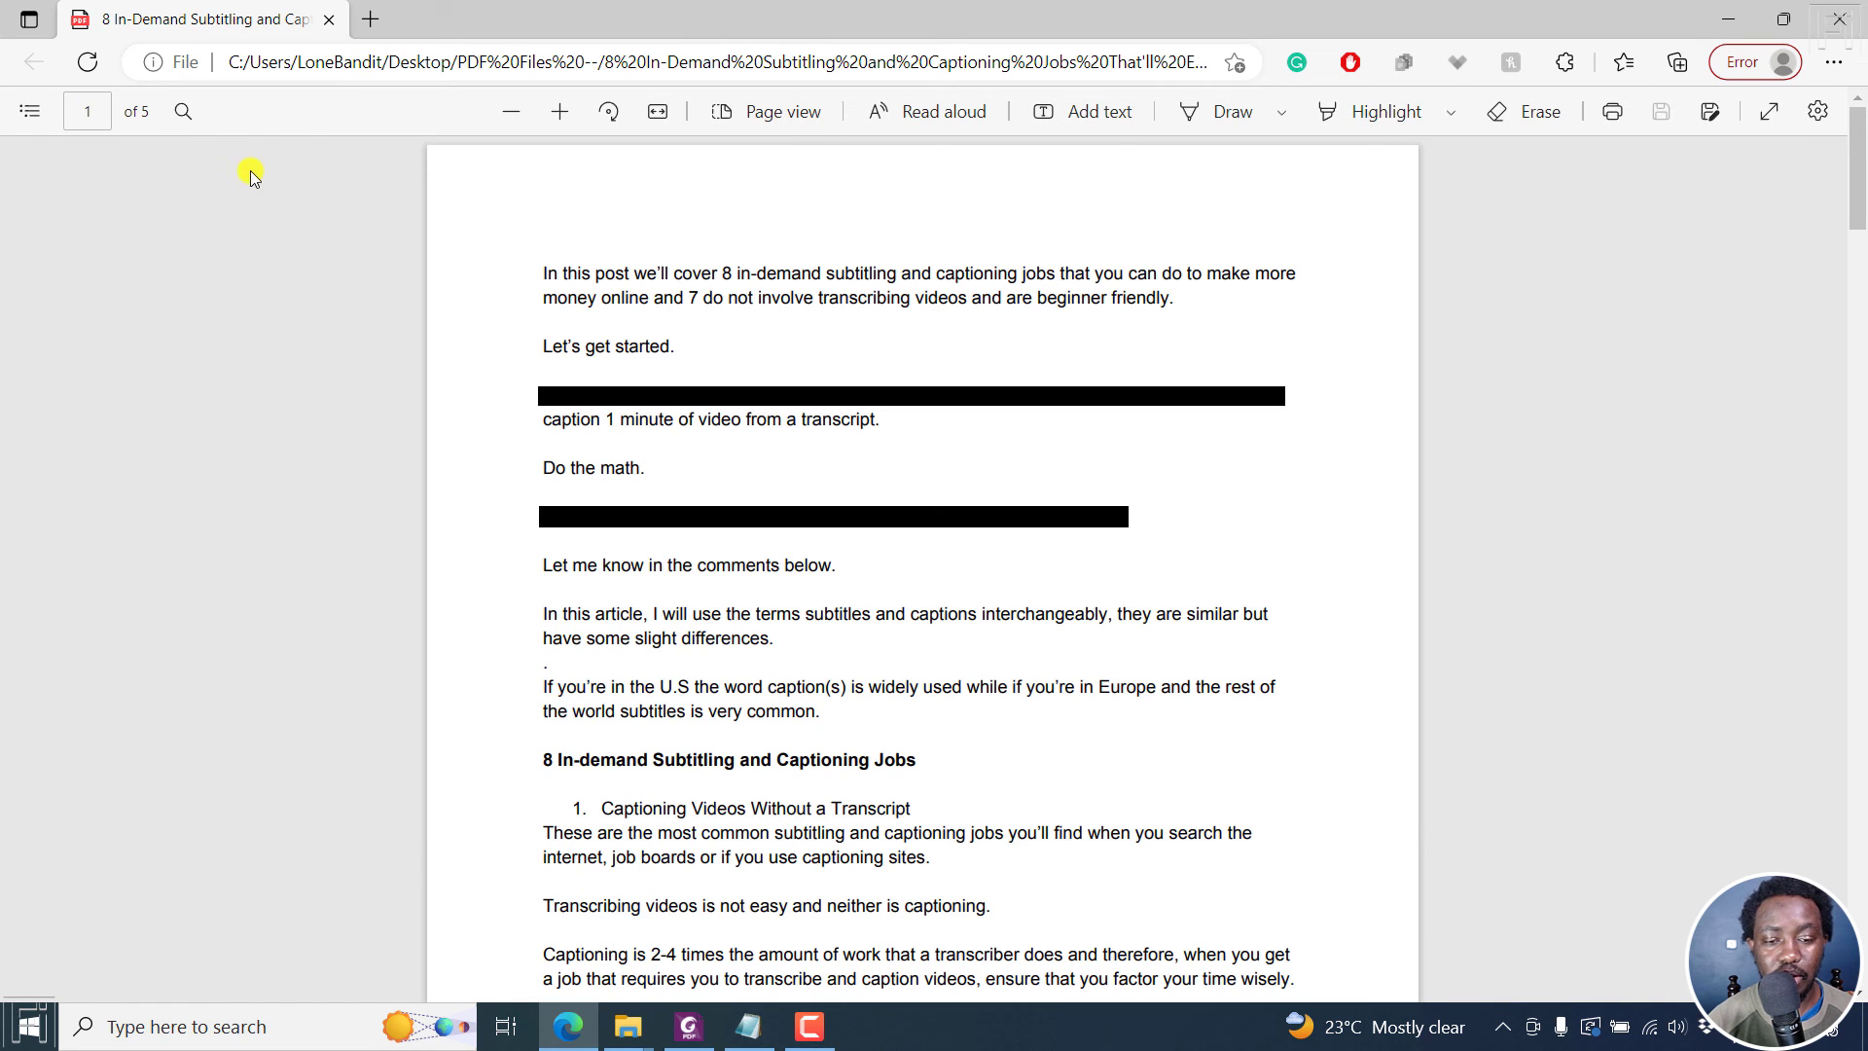
{"action": "left_click", "coordinate": [698, 399]}
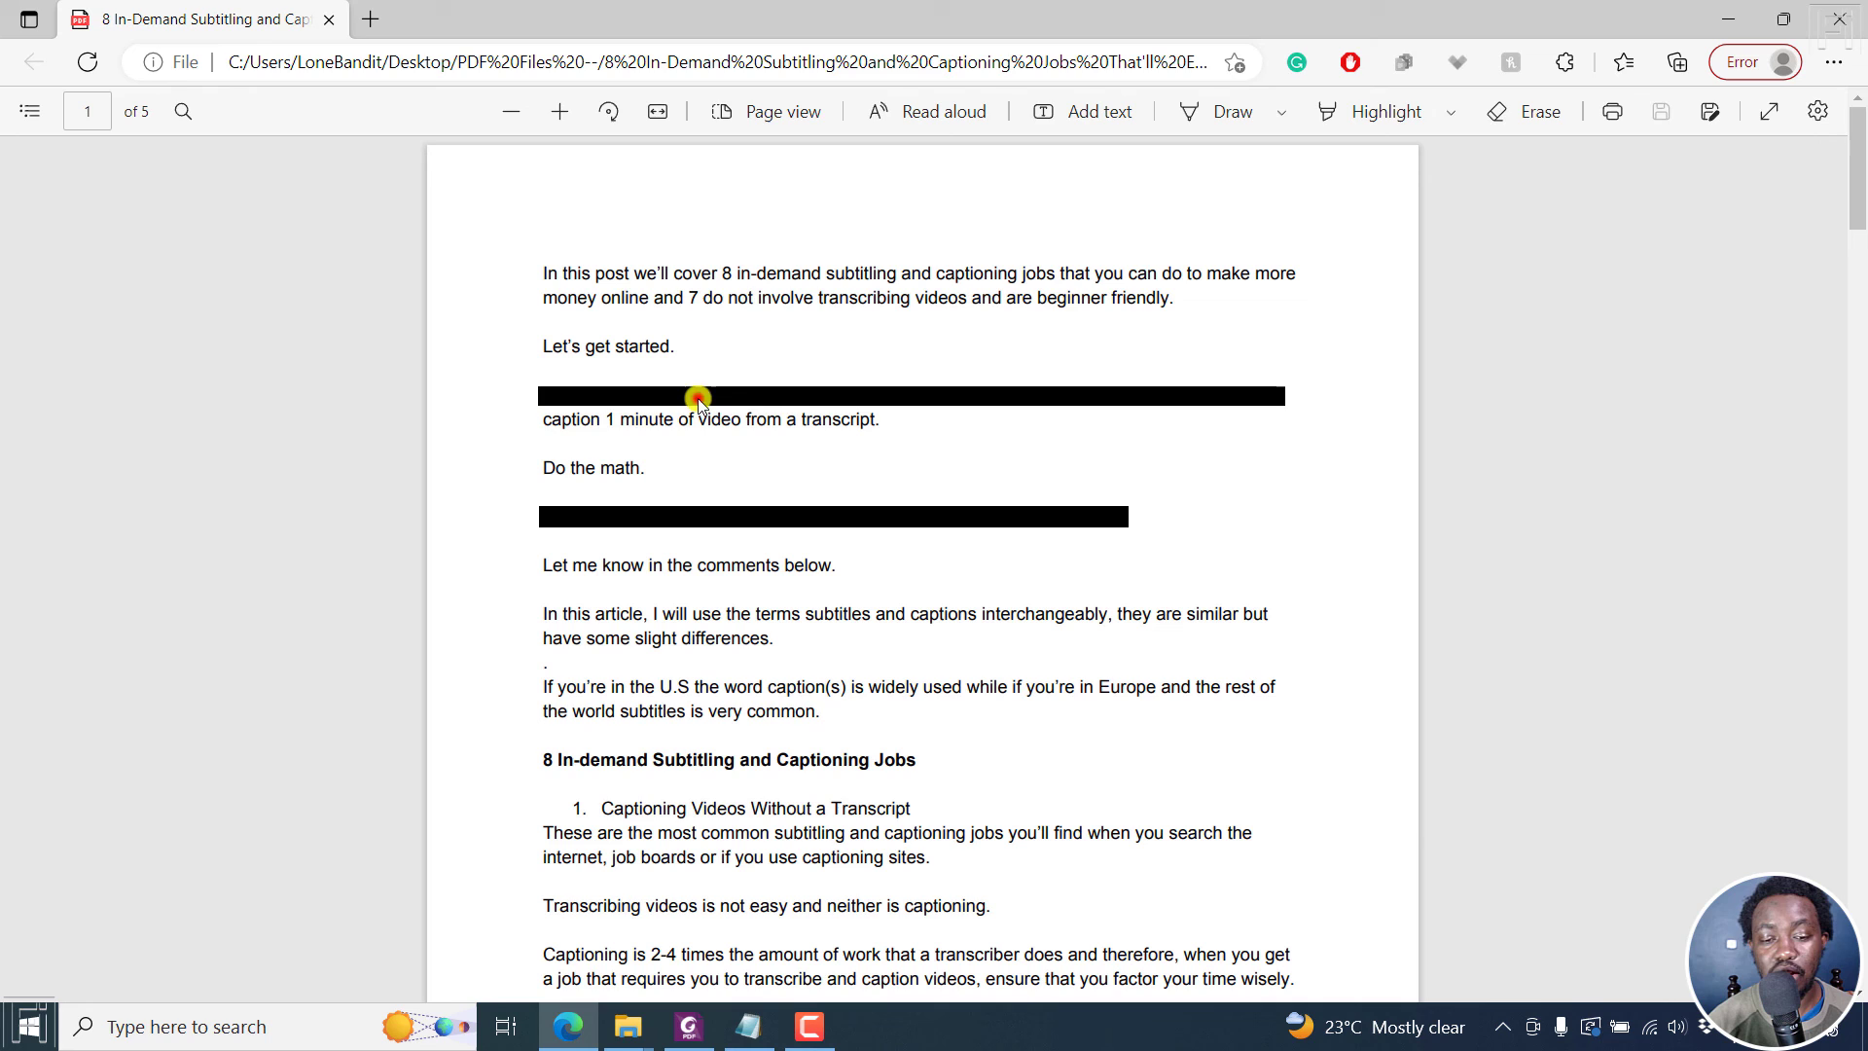
{"action": "left_click", "coordinate": [846, 537]}
{"action": "left_click", "coordinate": [693, 1026]}
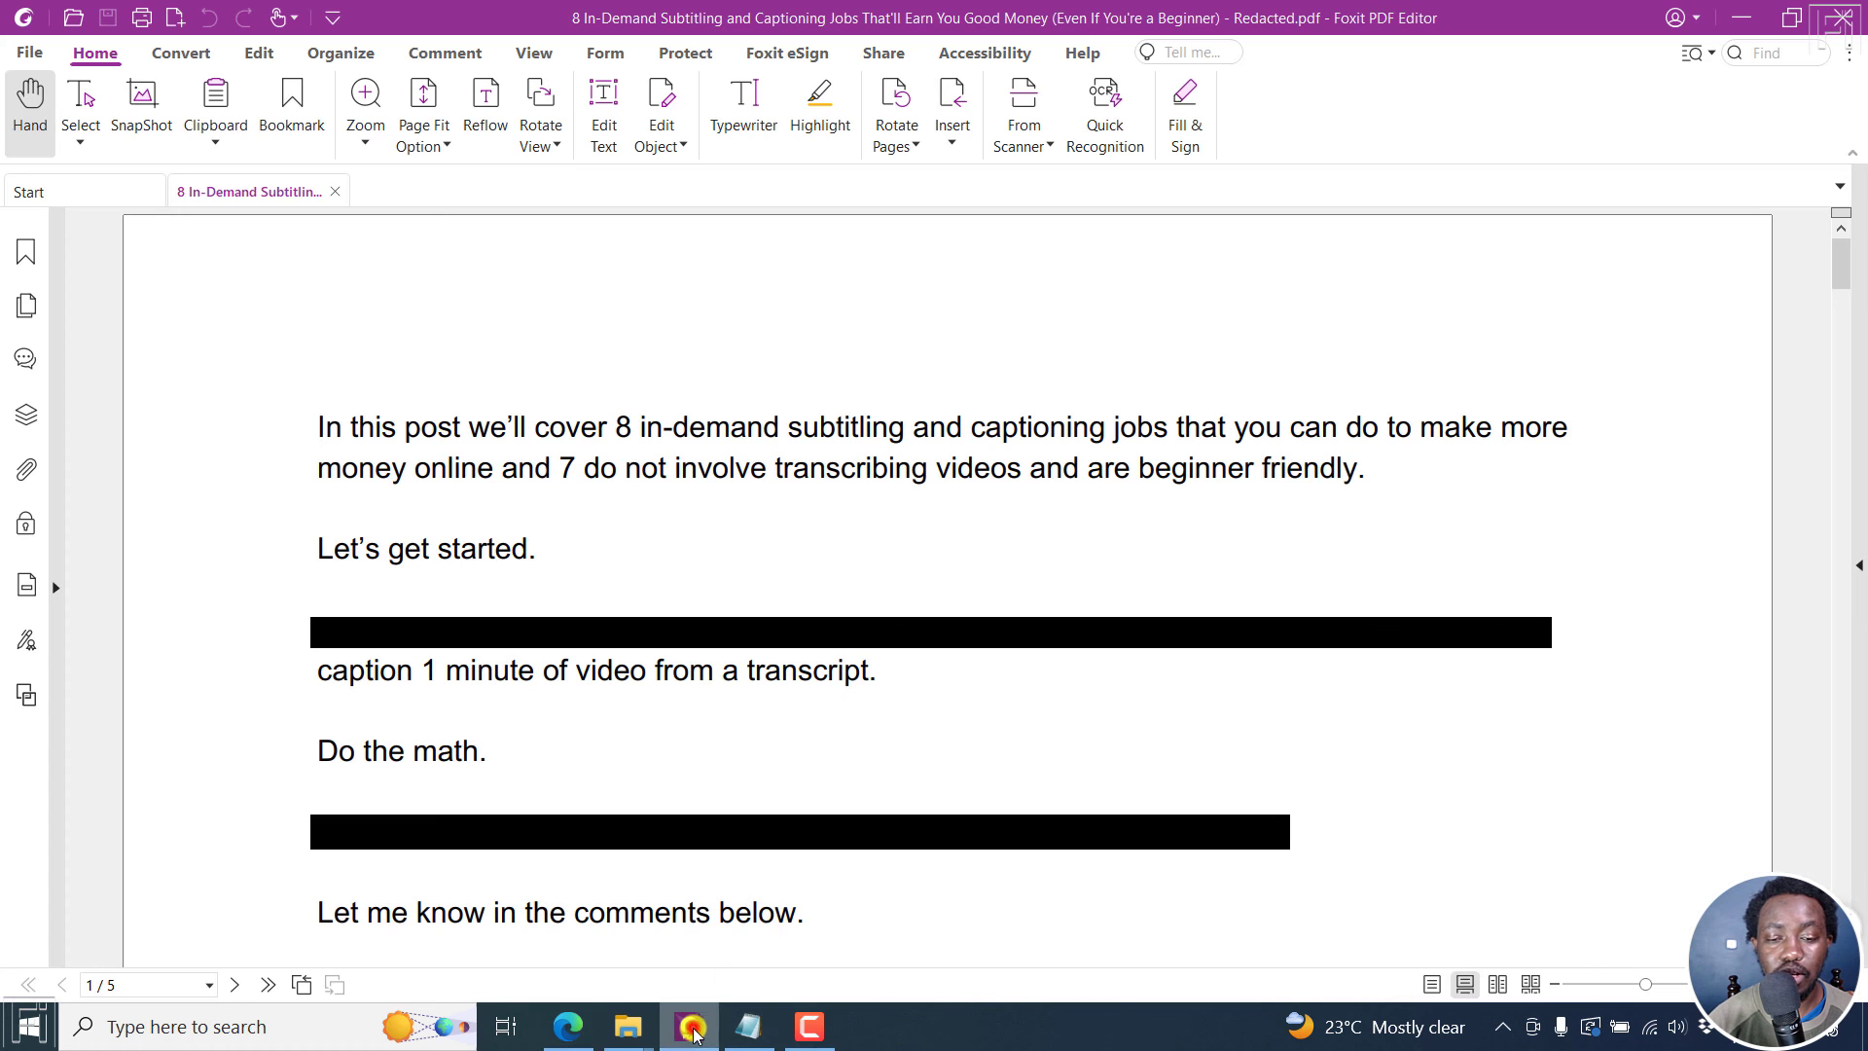